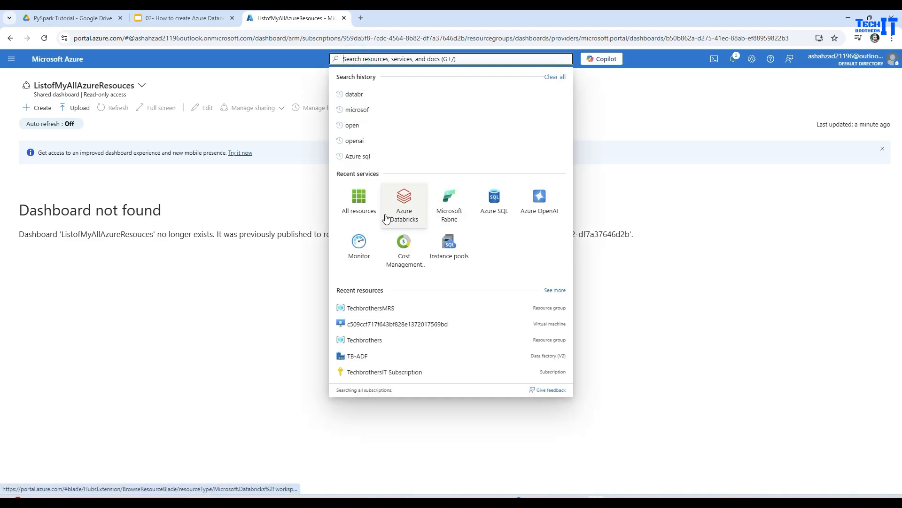
Step: Check the list of all existing resources, and find and open the Resource groups service
click(359, 206)
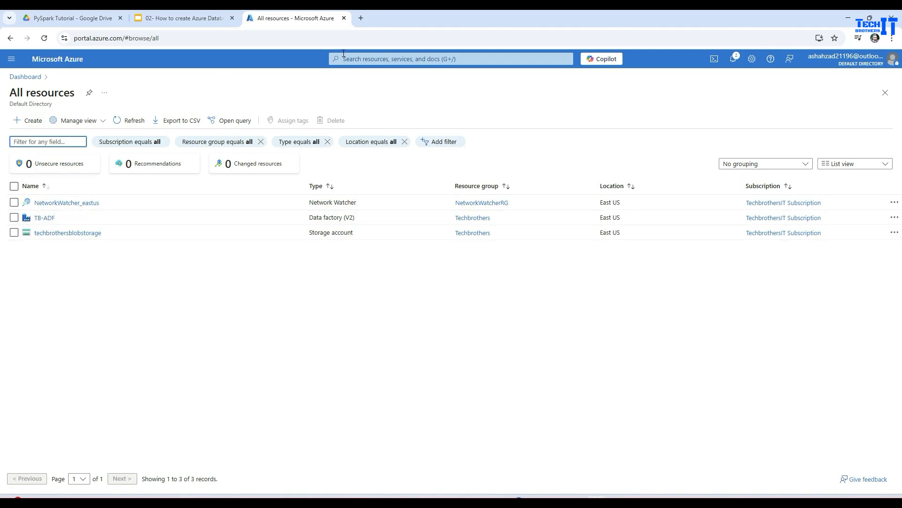
click(399, 59)
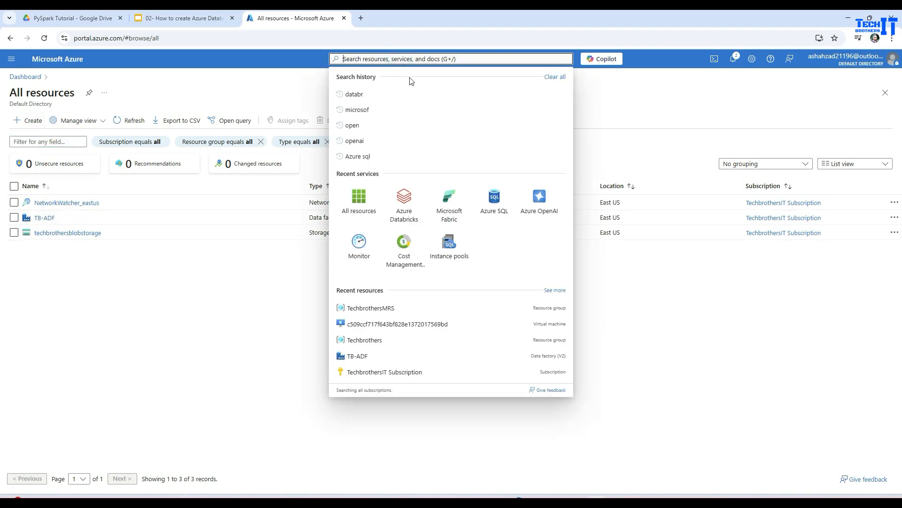
text(resour)
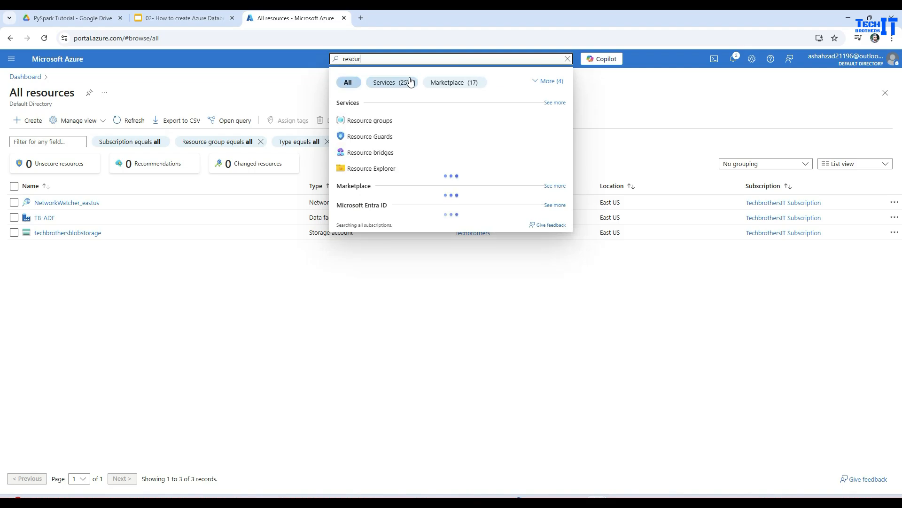
click(382, 120)
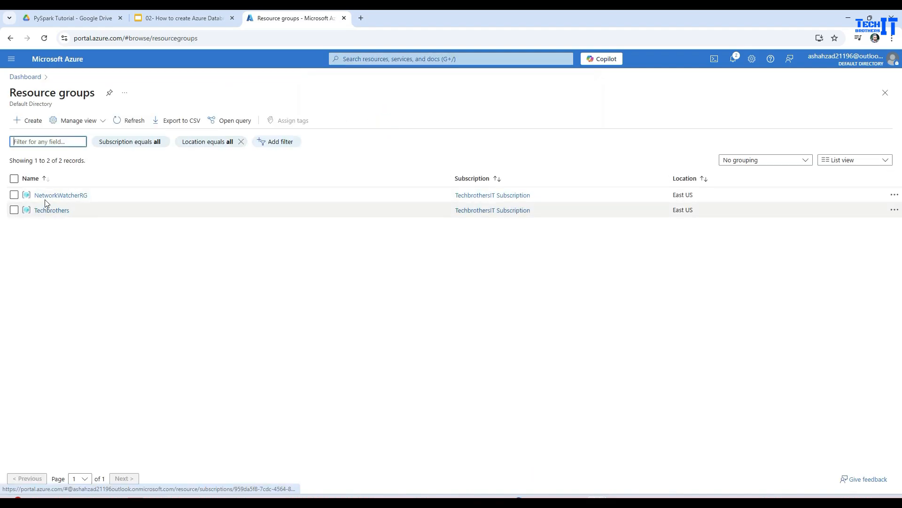
Step: Create a resource group named TechbrothersITRG with the default TechbrothersIT Subscription and East US region, and open it
click(34, 121)
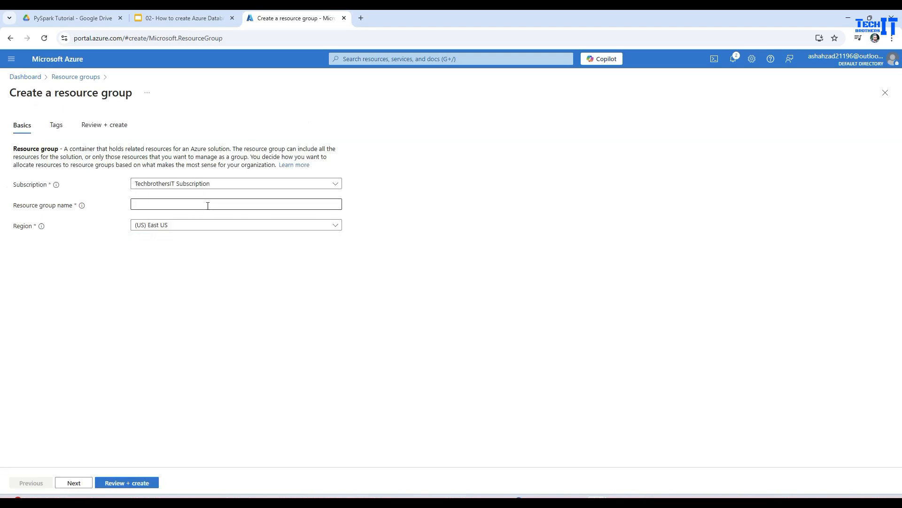
click(207, 206)
text(TechbrothersIT)
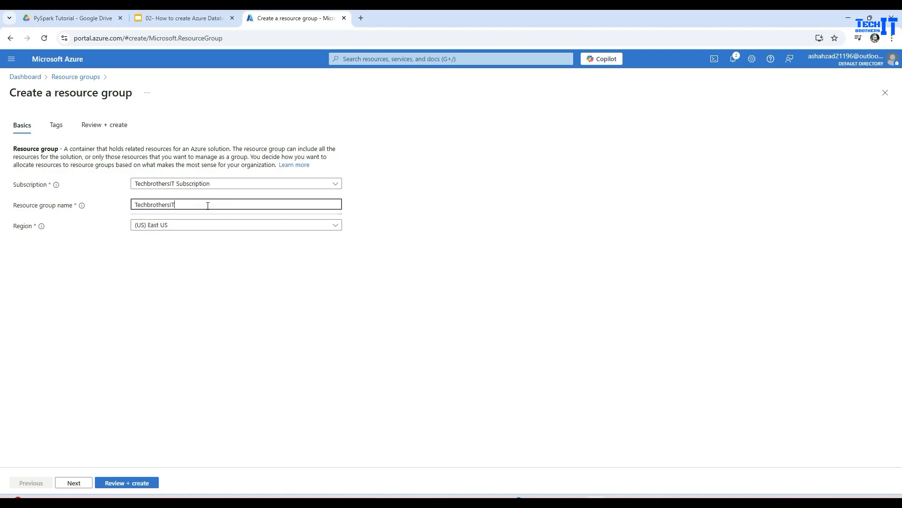
text(RS)
key(BackSpace)
text(G)
click(142, 483)
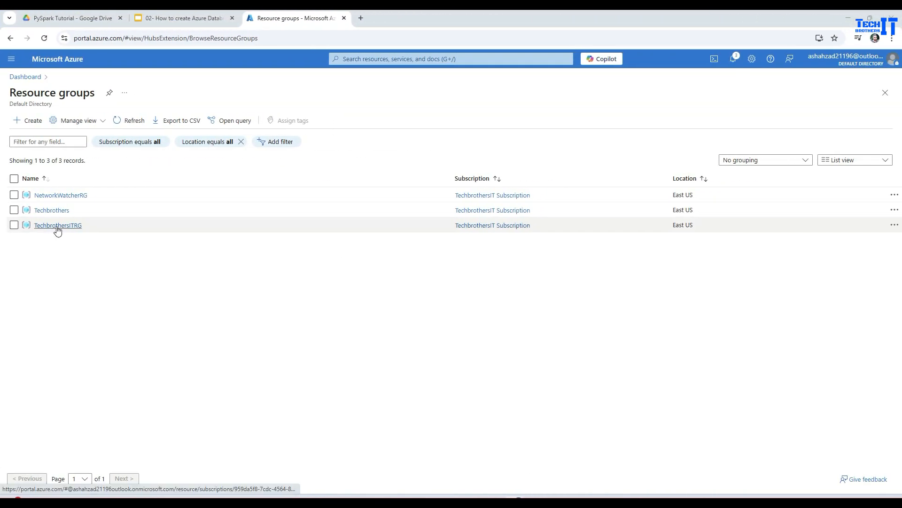
click(59, 226)
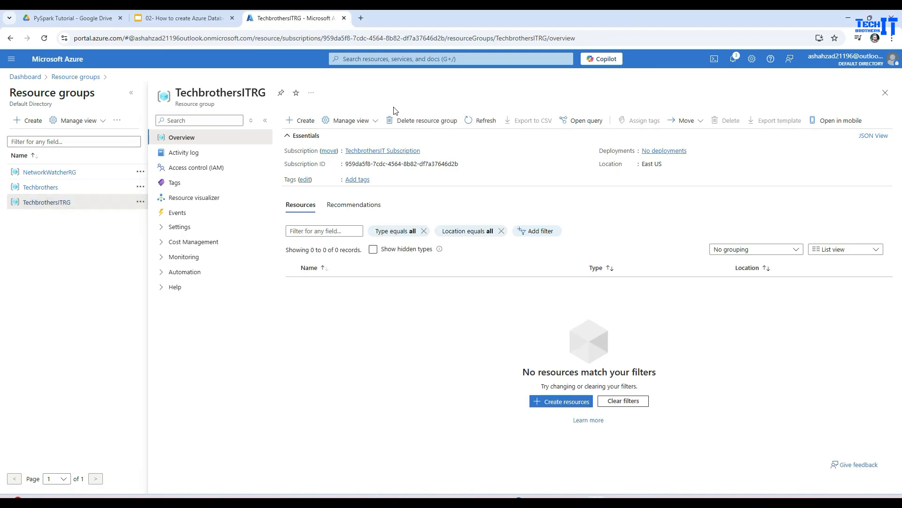
Step: Find the Azure Databricks service and start a new workspace in the TechbrothersITRG resource group
click(412, 59)
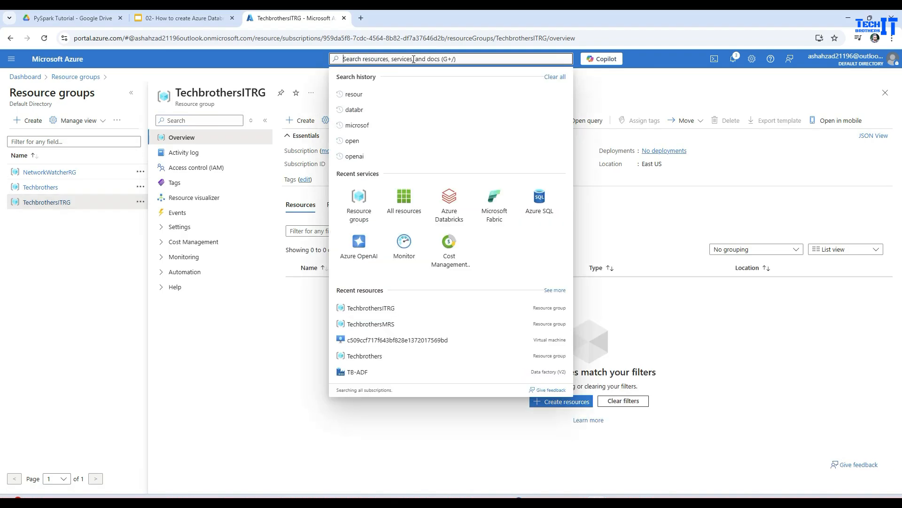
text(databricks)
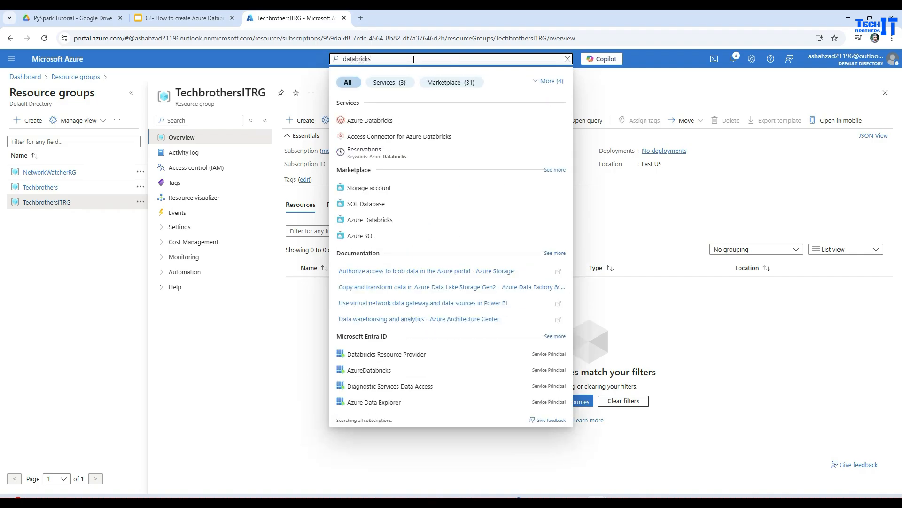
click(383, 120)
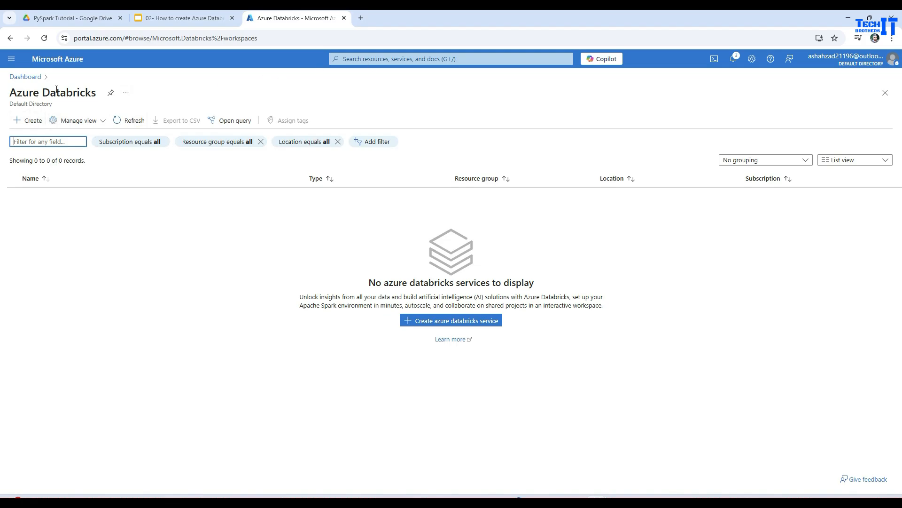
click(28, 120)
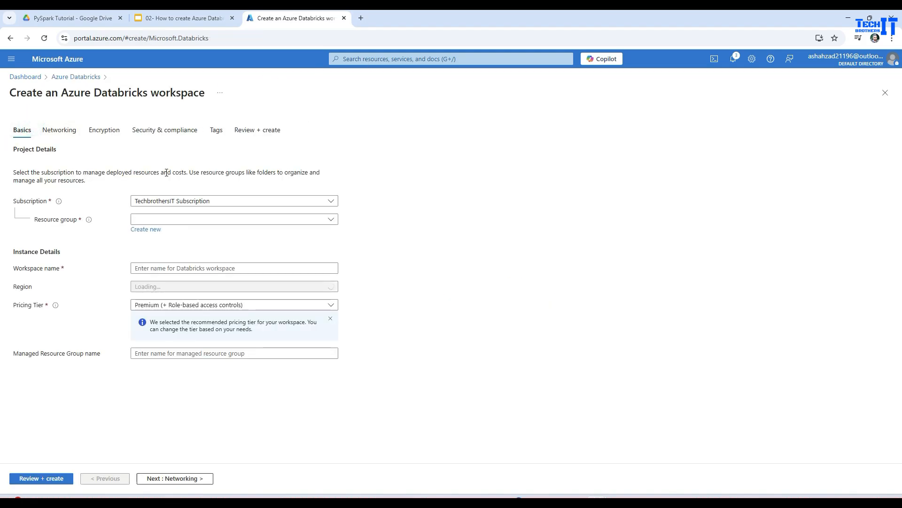
click(185, 222)
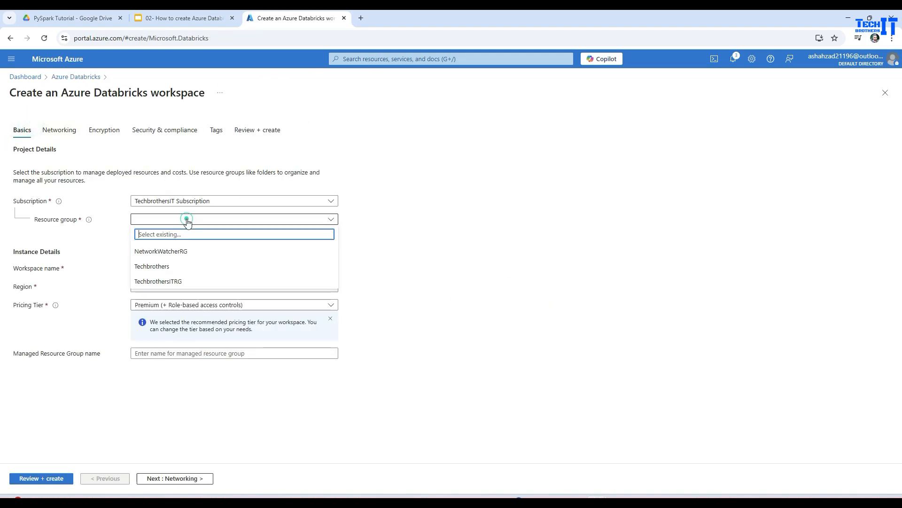
click(177, 282)
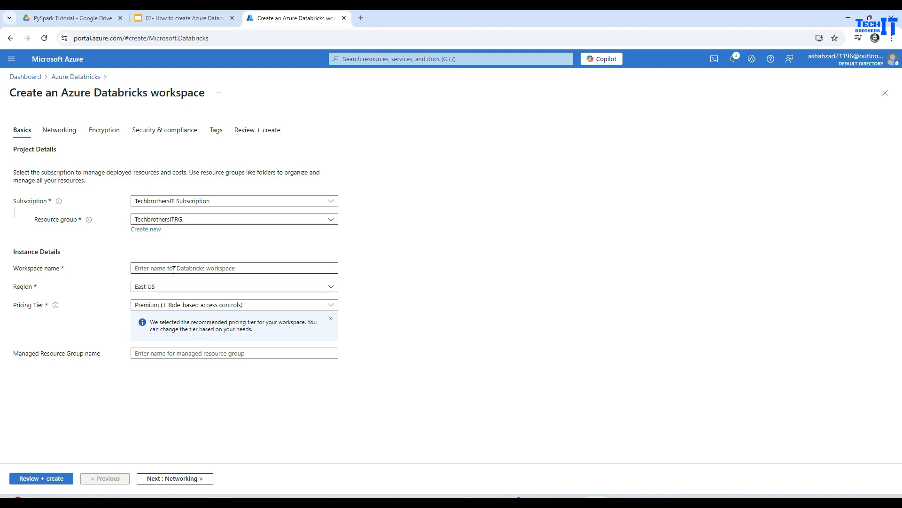
Step: Name the Databricks workspace TBWS and keep East US as its region
click(222, 268)
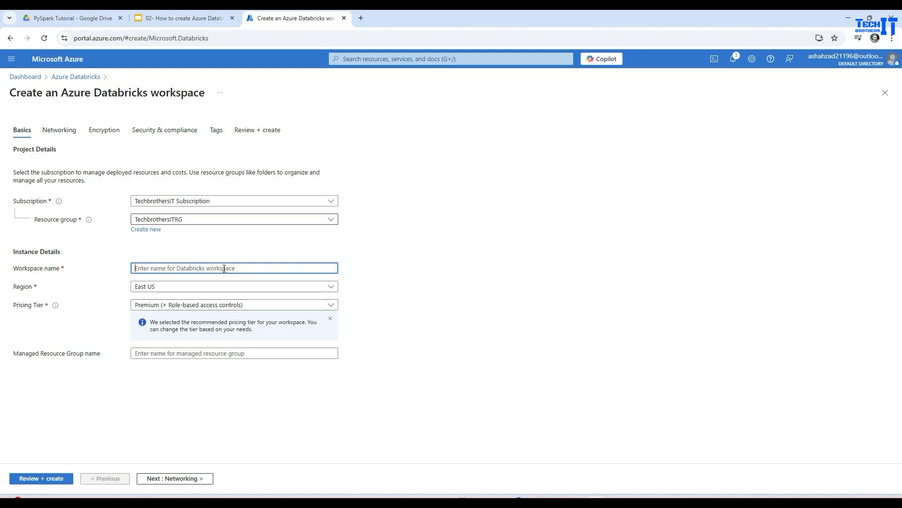
text(TBWS)
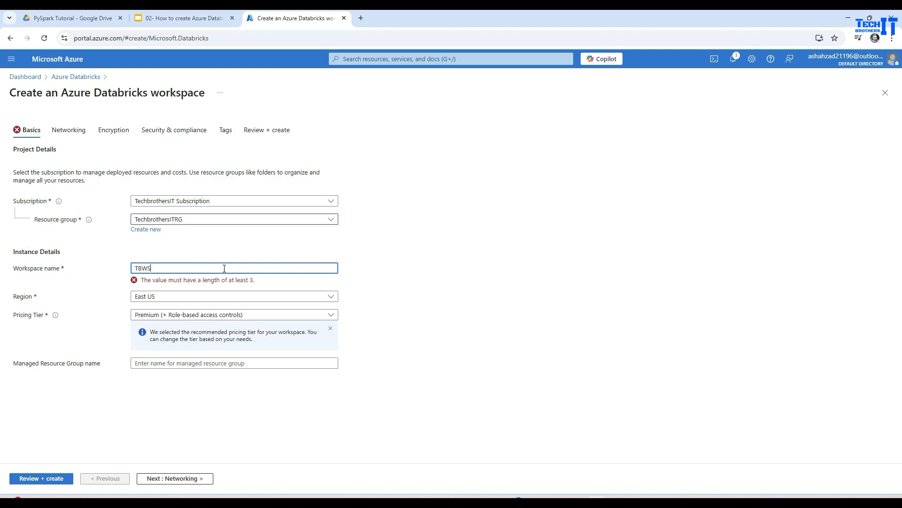
click(149, 288)
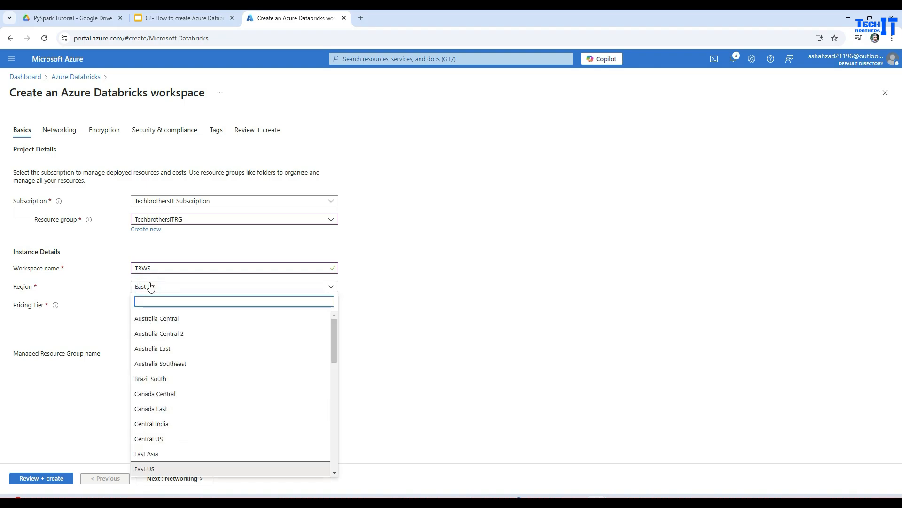
click(359, 261)
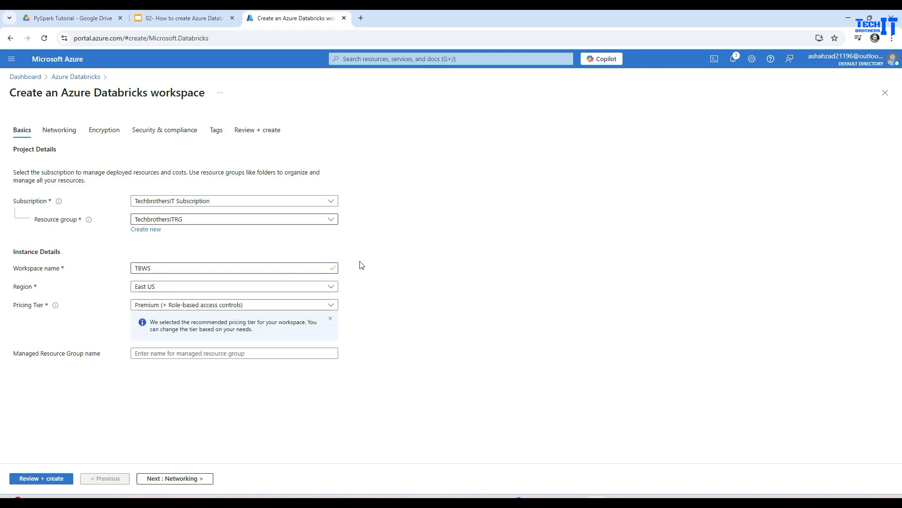
Step: Set the pricing tier to Trial (Premium - 14-Days Free DBUs) and name the managed resource group TechbrothersMRG
click(179, 306)
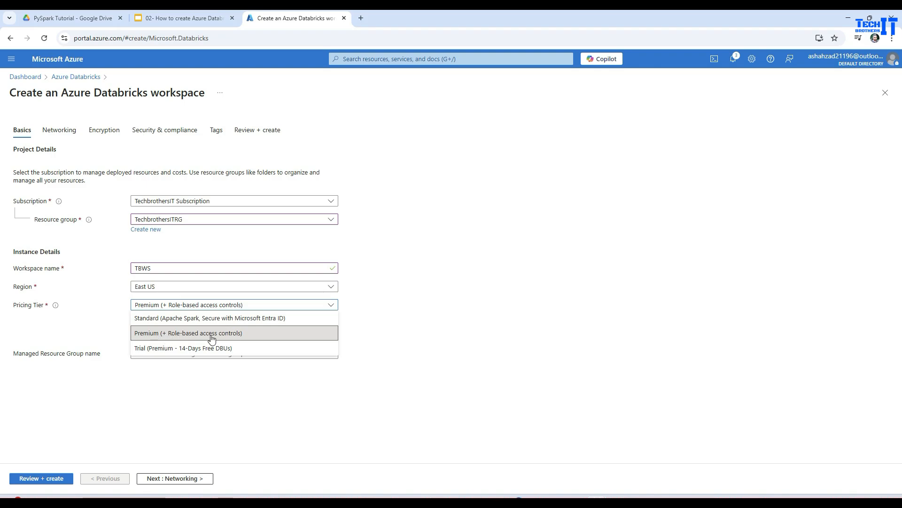
click(151, 351)
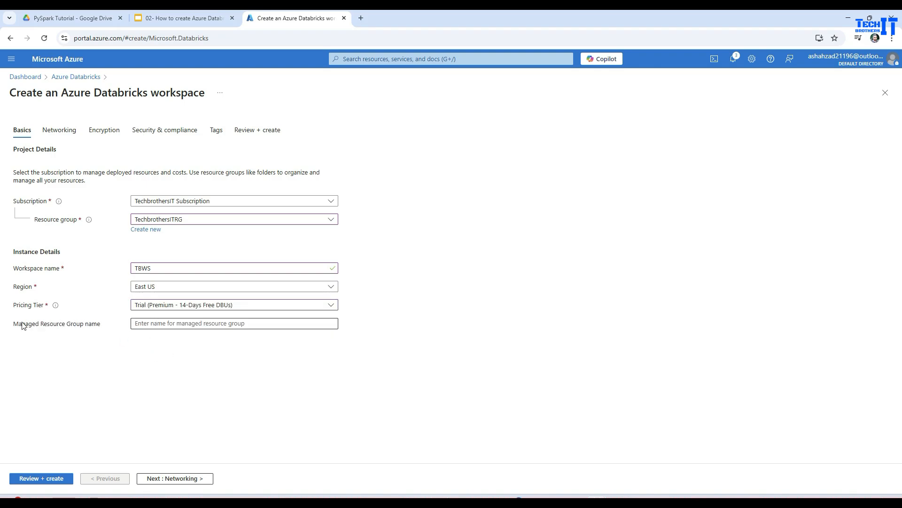
drag(102, 324, 15, 325)
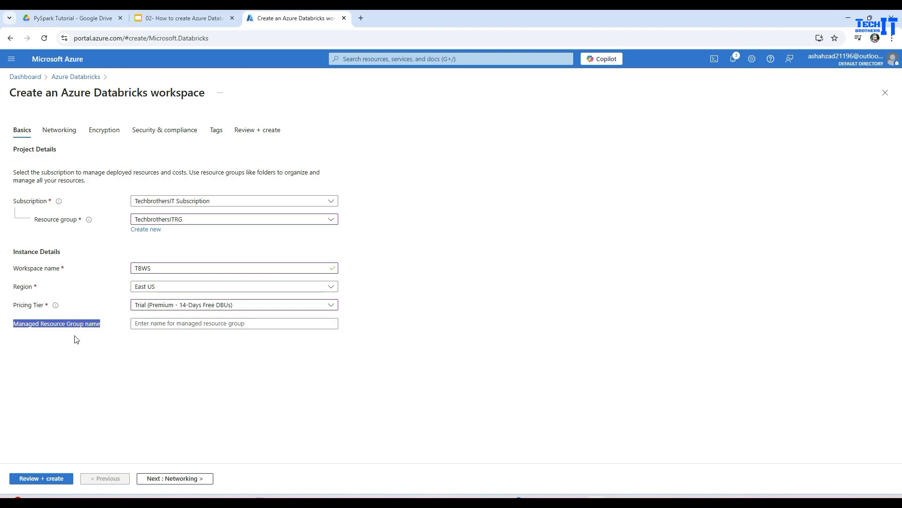
click(148, 323)
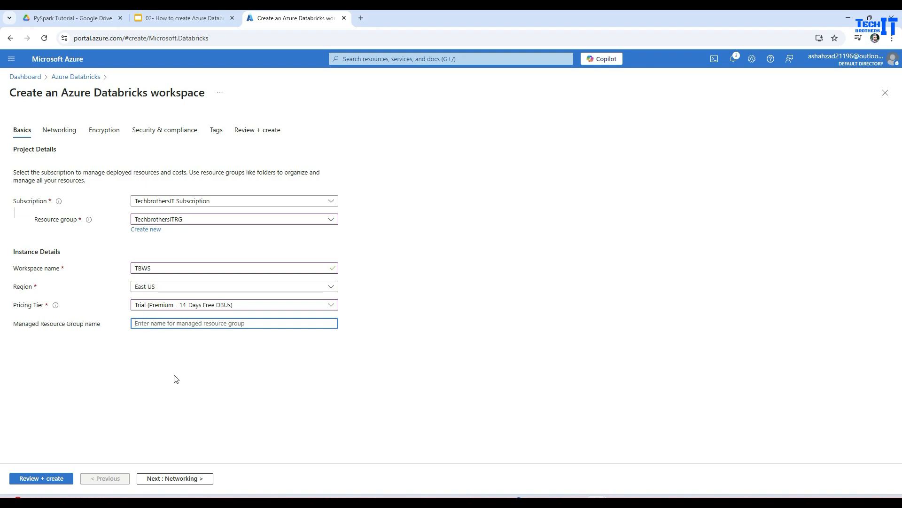
text(TechbrothersMRG)
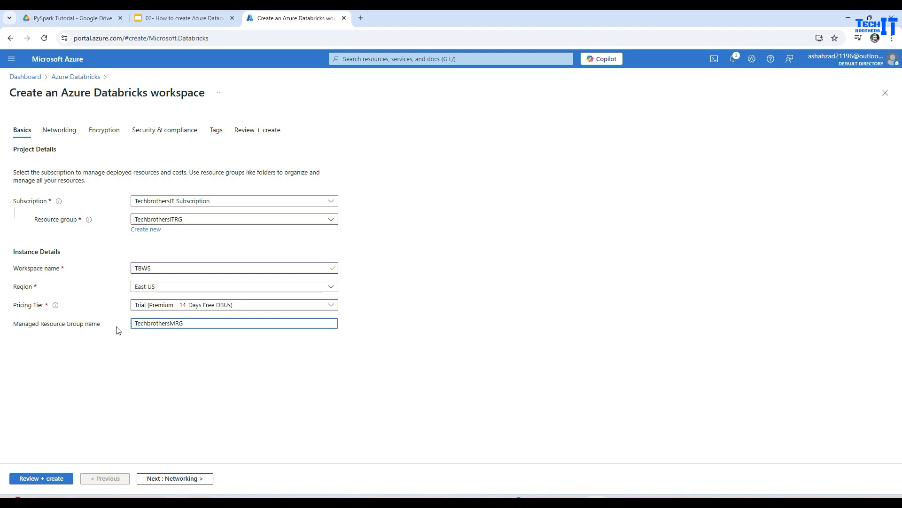
Step: Review and deploy the TBWS workspace, and open the deployed resource
click(60, 478)
scroll(133, 322, down, 1)
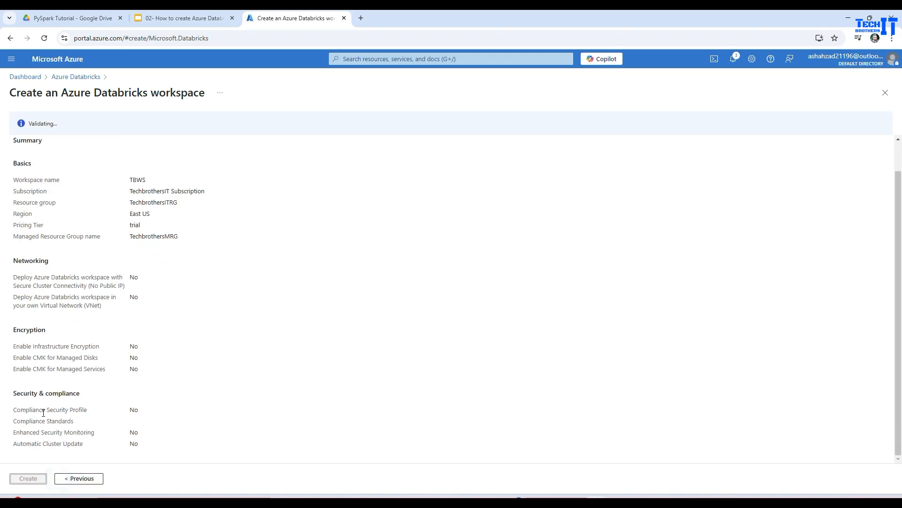
click(39, 480)
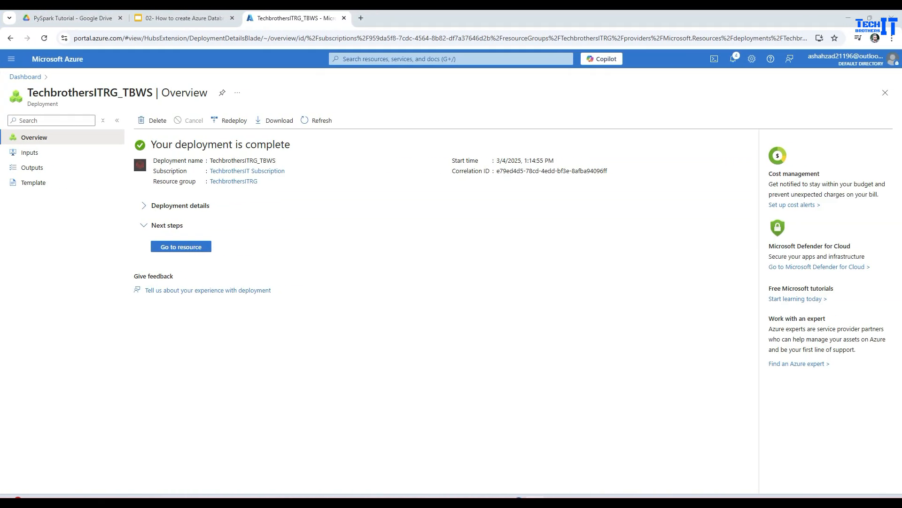
click(191, 247)
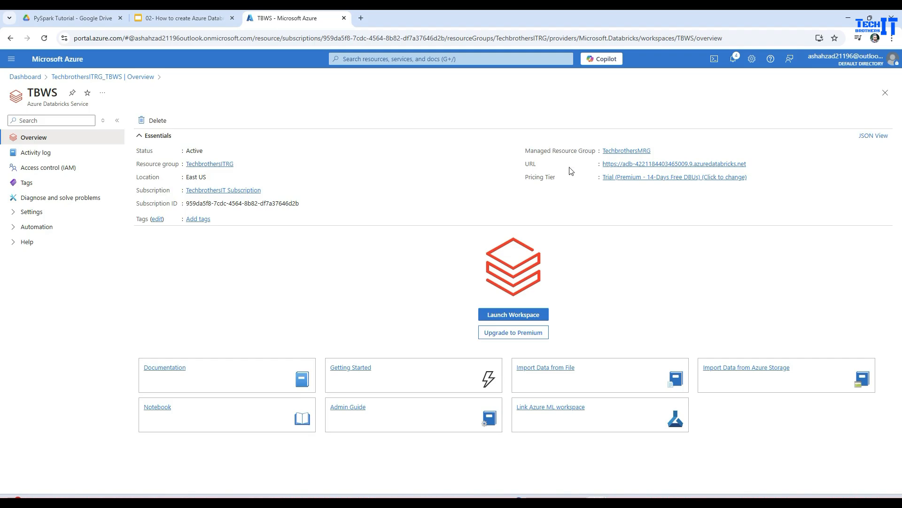
Step: Examine the resources in the managed resource group TechbrothersMRG and return to the TBWS workspace overview
click(618, 151)
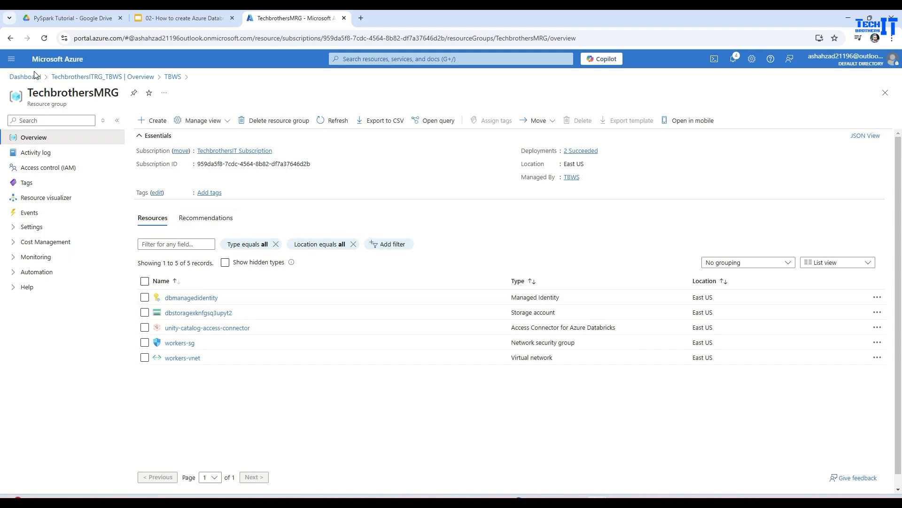
click(69, 76)
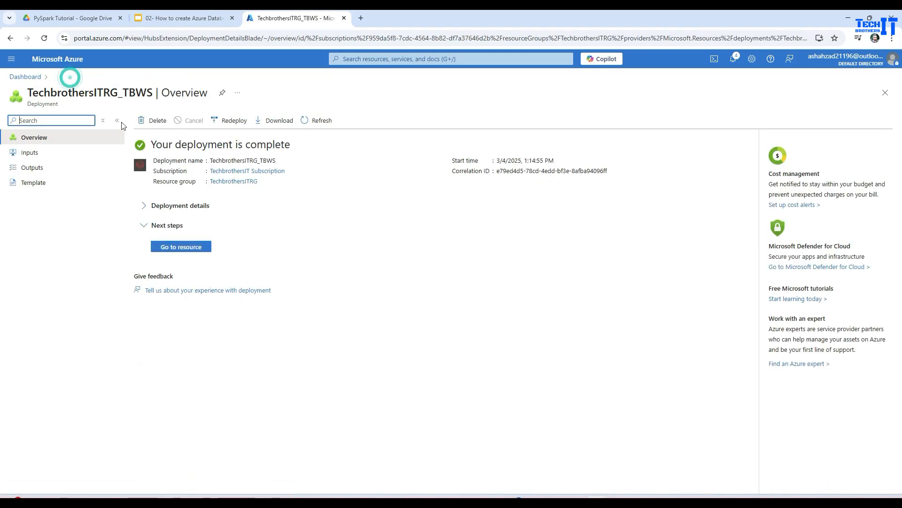
click(179, 246)
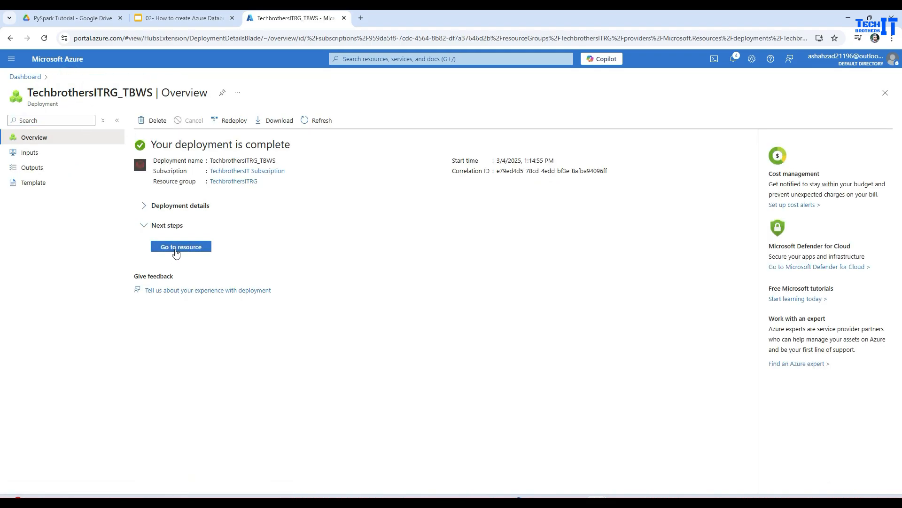
Step: Open the list of all resources from the dashboard to review what the deployment created
click(25, 77)
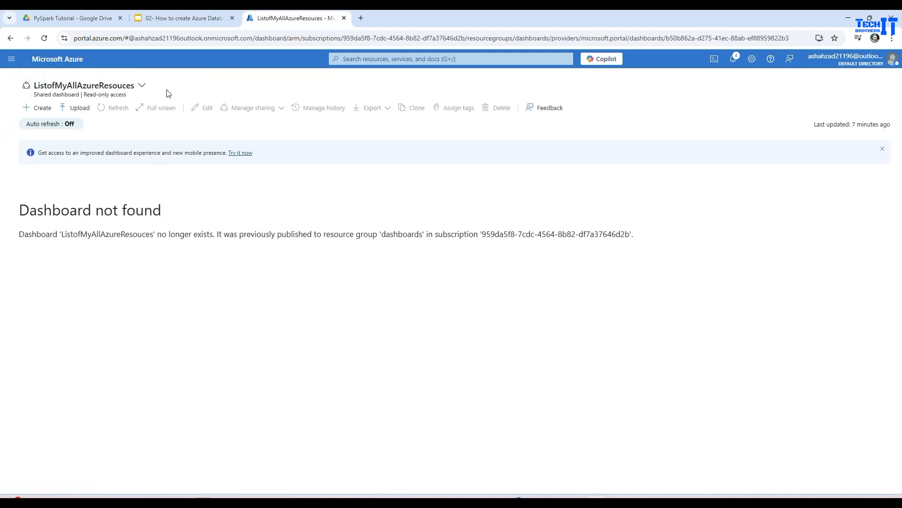
click(12, 59)
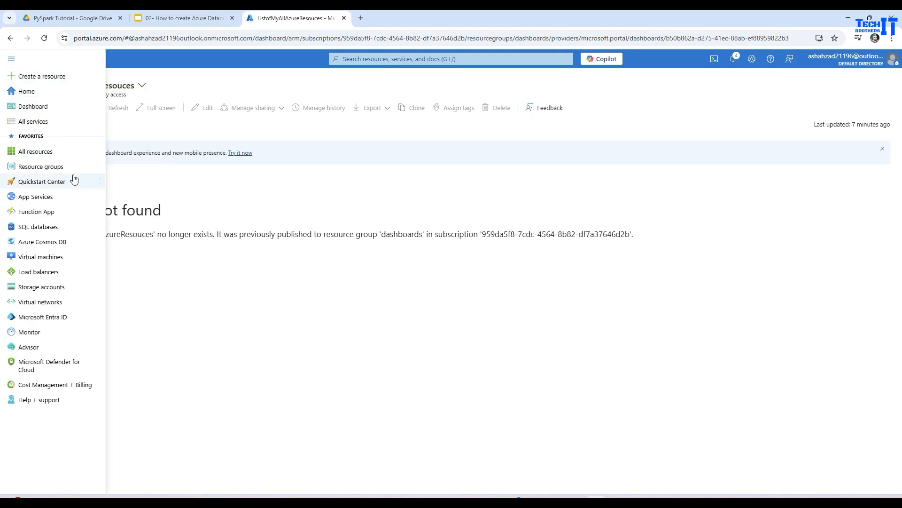
click(40, 153)
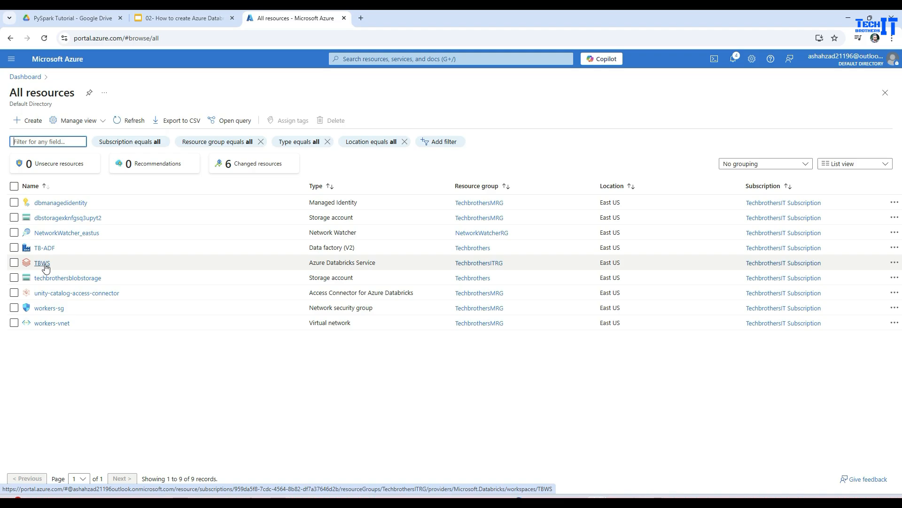
Step: Launch the TBWS Databricks workspace from its resource page and log in with the already signed-in Microsoft account
click(42, 263)
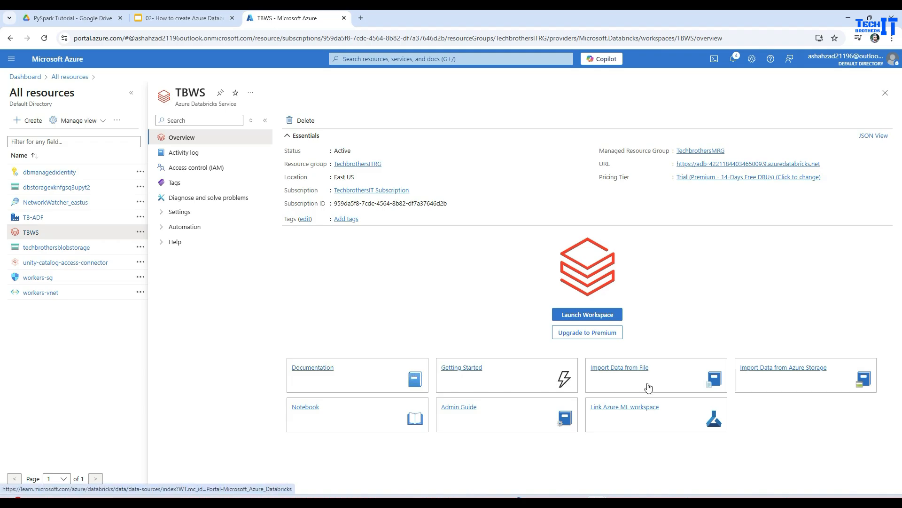
click(574, 315)
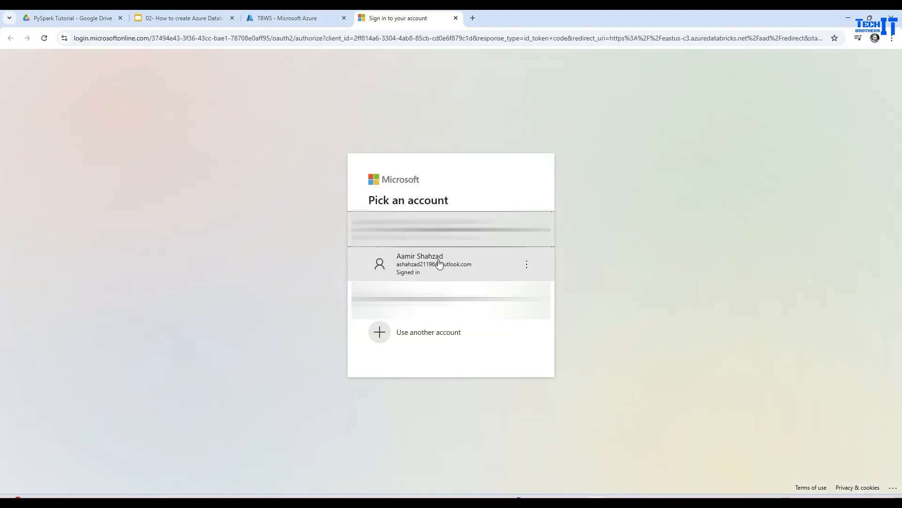
click(435, 266)
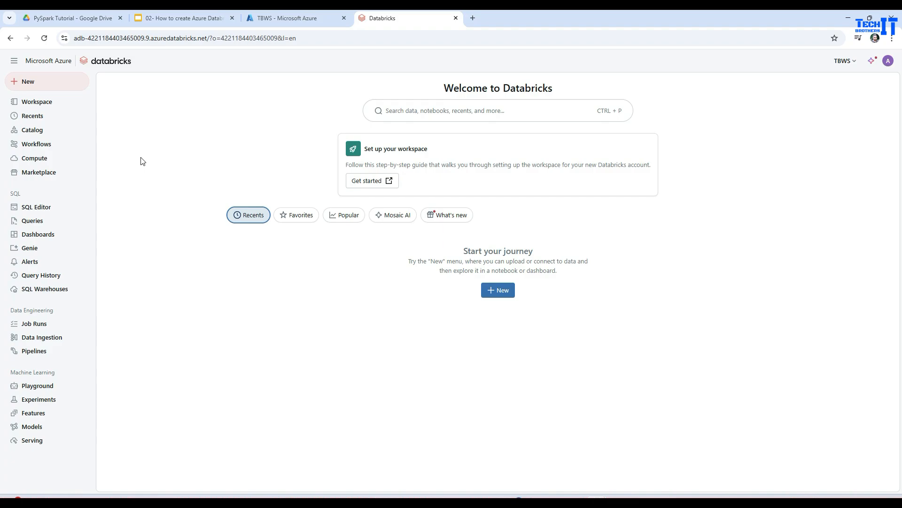
Step: Browse the workspace folder tree and examine the Repos folder and its creation options
click(38, 103)
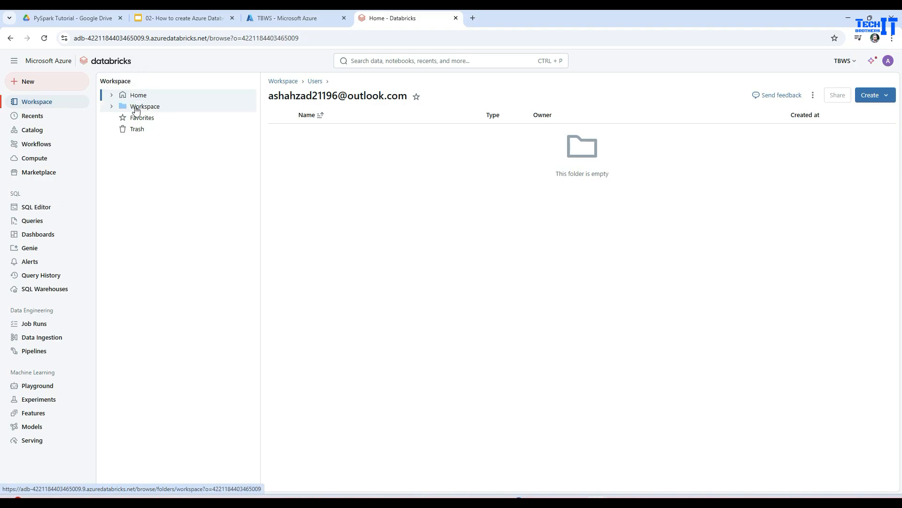
click(112, 106)
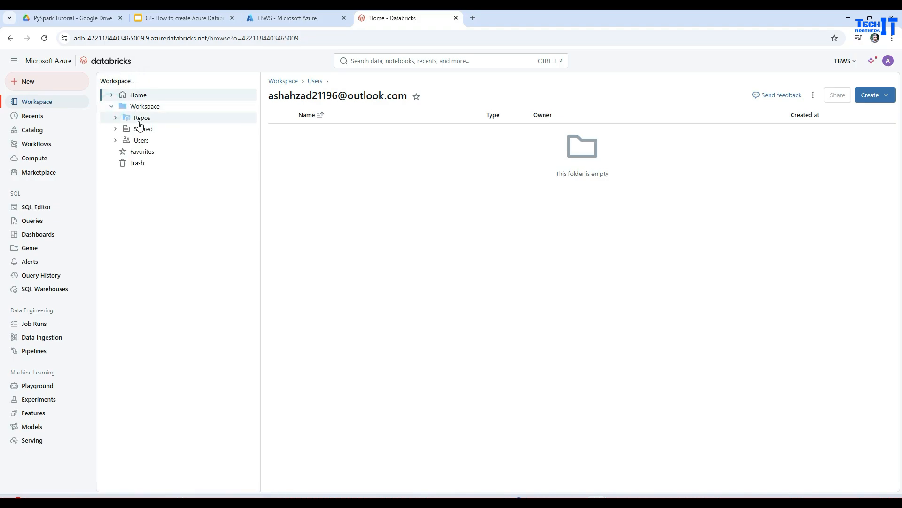
click(136, 118)
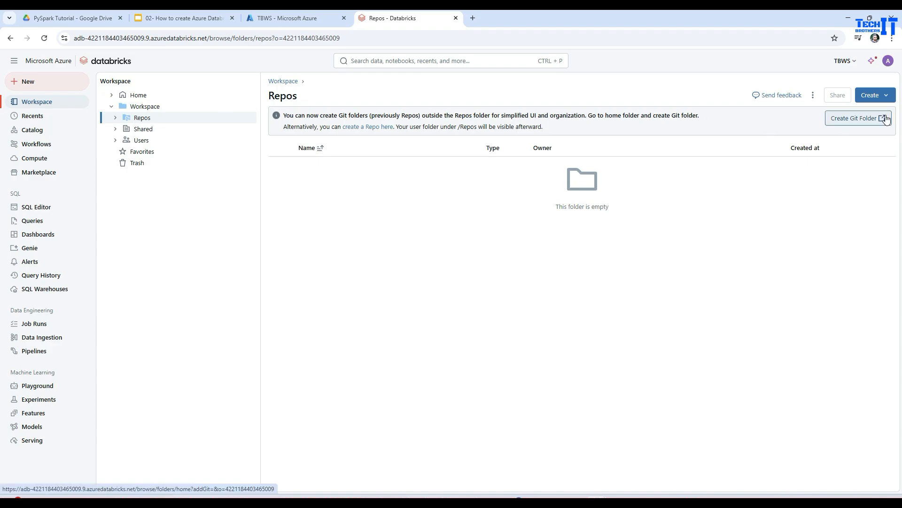
click(883, 95)
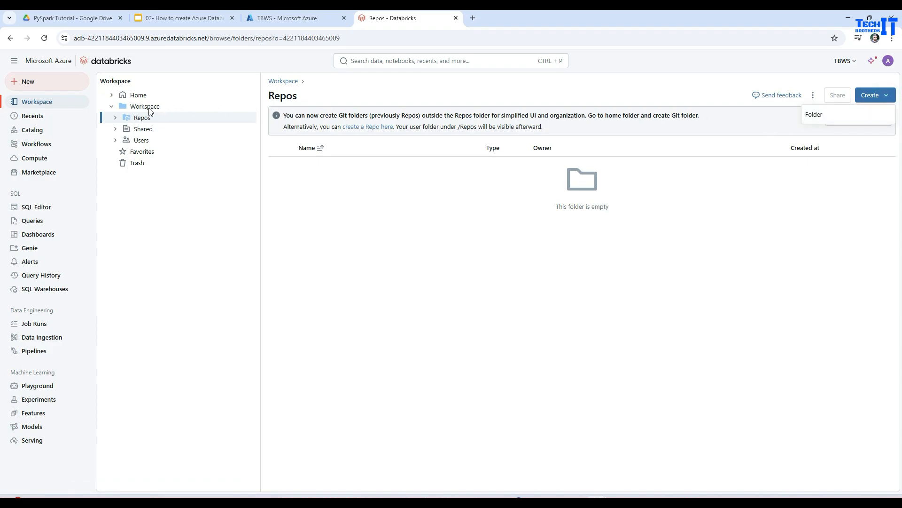
click(169, 209)
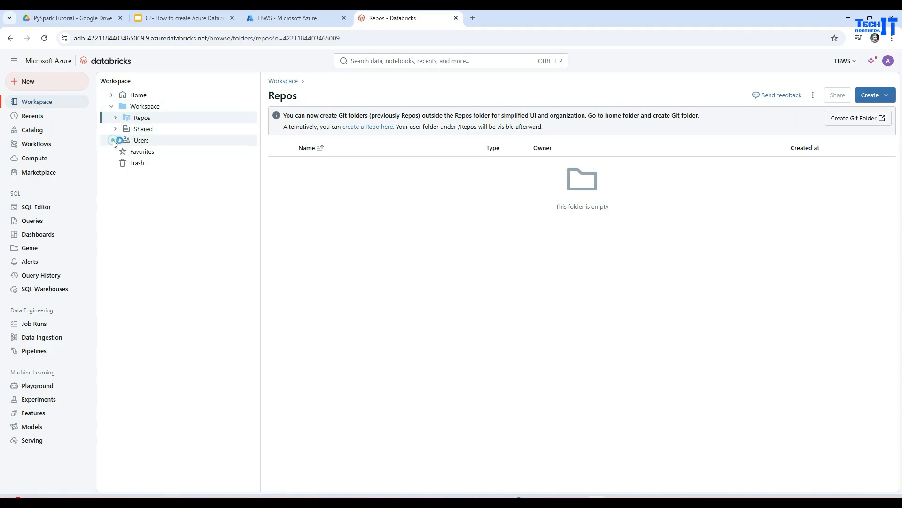
Step: Create a folder named Development inside the signed-in account's home folder under Users
click(116, 140)
click(161, 152)
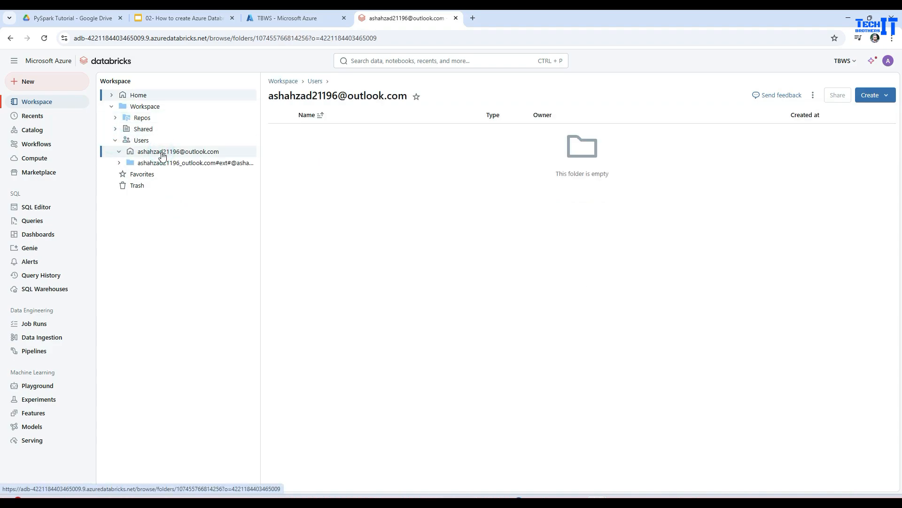
click(871, 99)
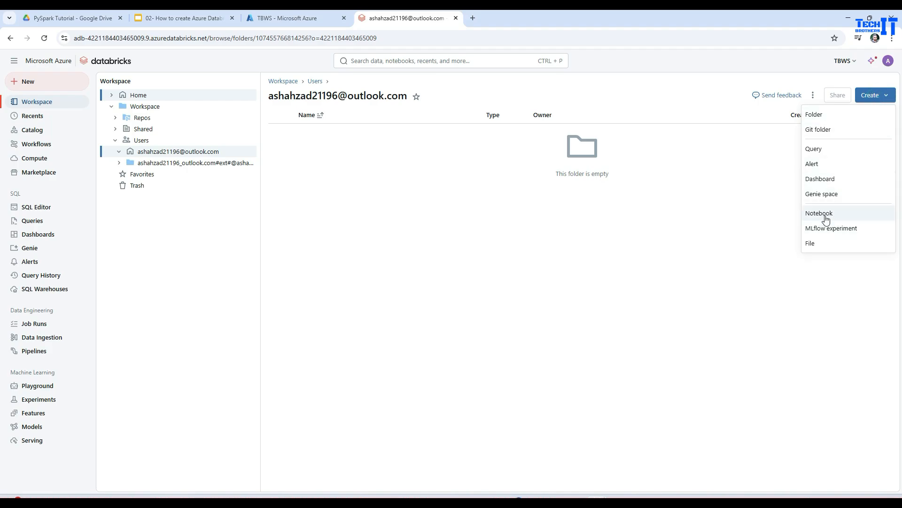
click(827, 118)
text(De)
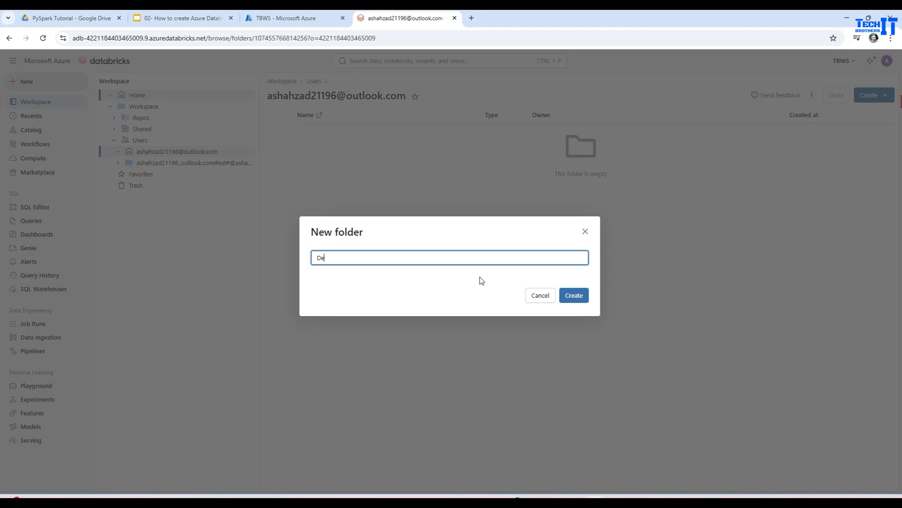
text(velopment)
click(583, 297)
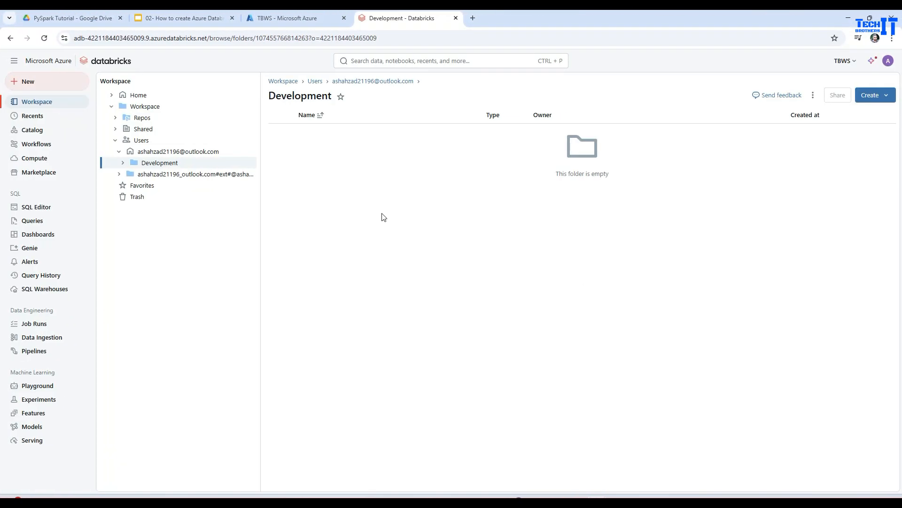
Step: Create a notebook in the Development folder and paste print("Hello, World!") into its first cell
click(176, 162)
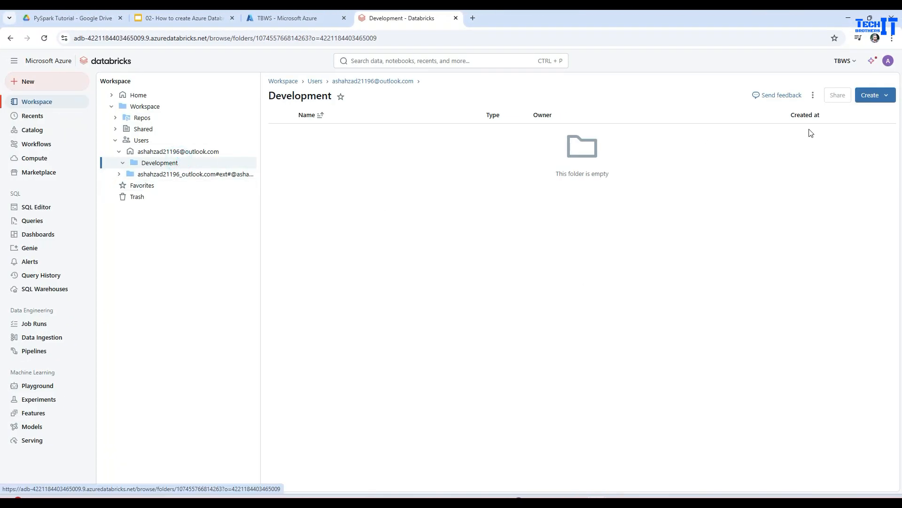
click(880, 95)
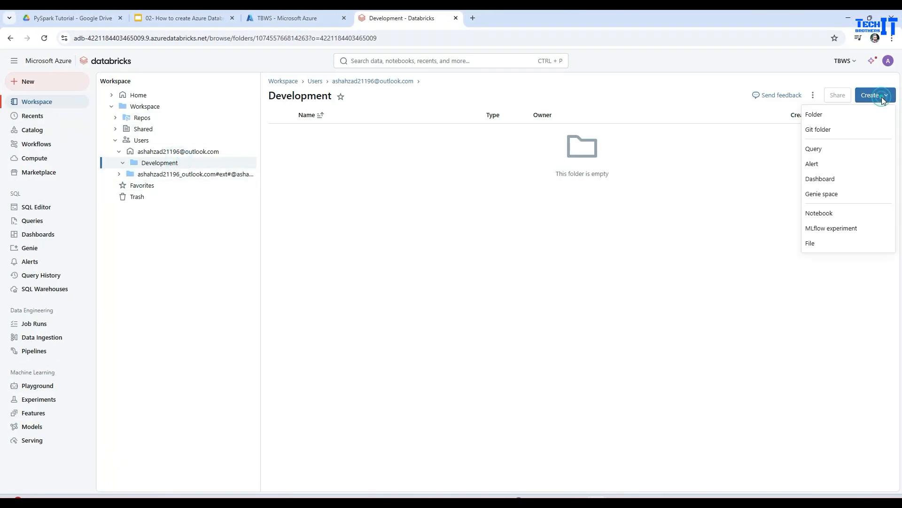
click(824, 220)
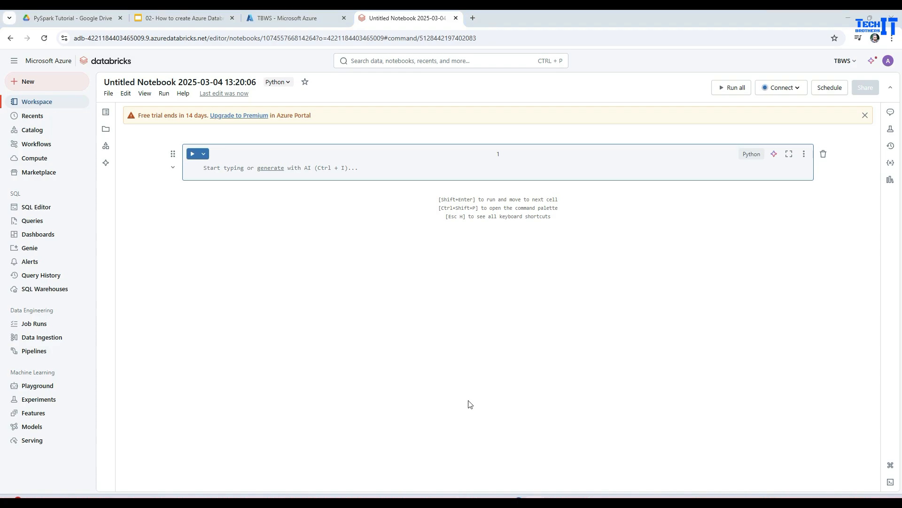
click(243, 169)
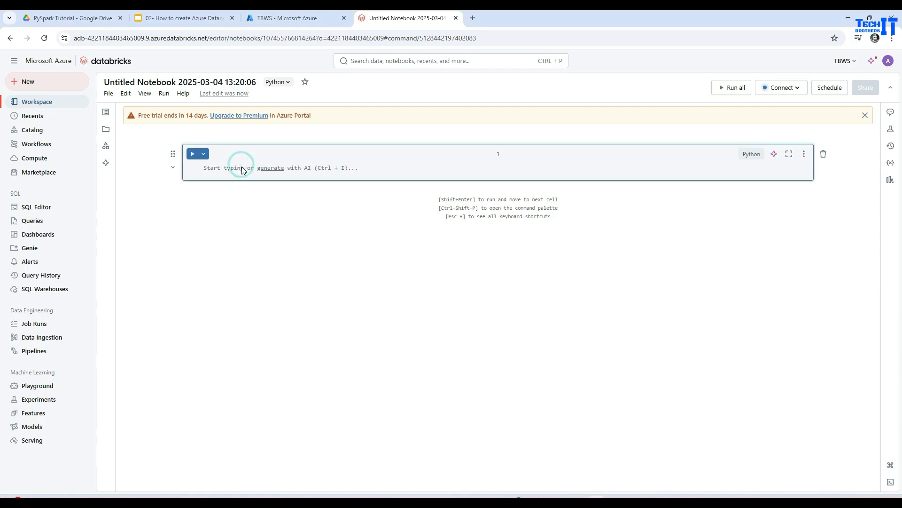
text(print("Hello World!"))
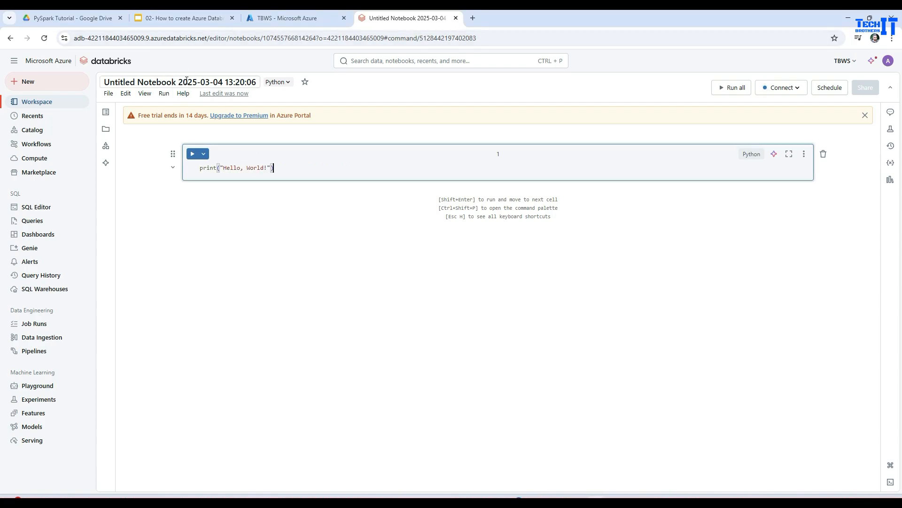
Step: Rename the untitled notebook as HelloWorld
click(206, 83)
key(End)
key(shift+Left)
key(shift+Left)
key(shift+Left)
key(shift+Left)
key(shift+Left)
key(shift+Left)
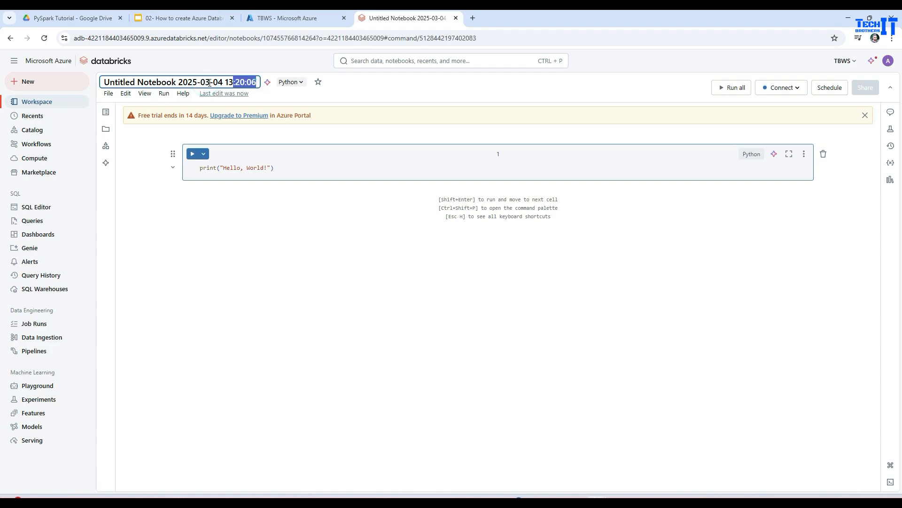
drag(256, 81, 103, 82)
text(HelloWor)
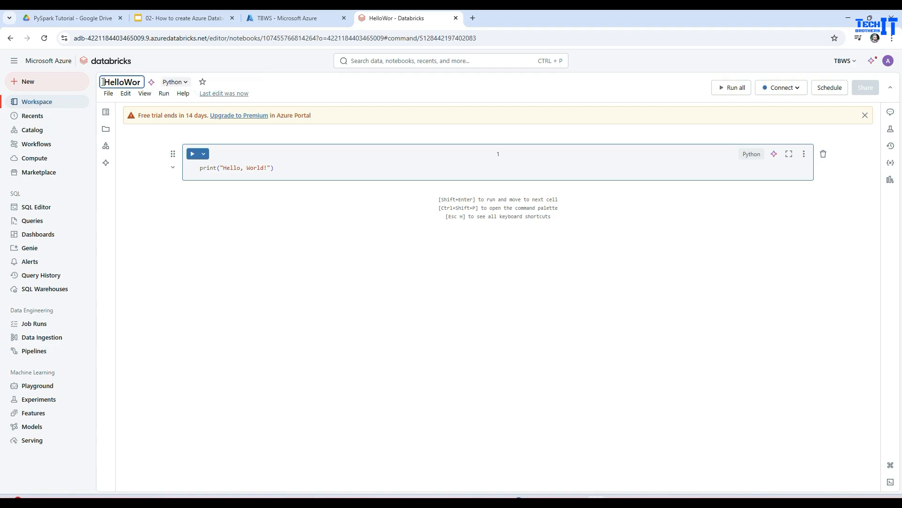
text(ld)
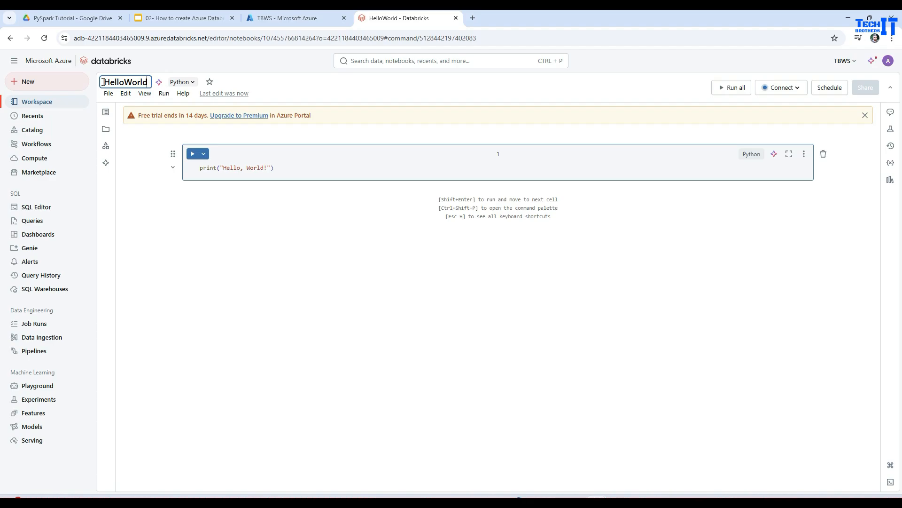
key(Return)
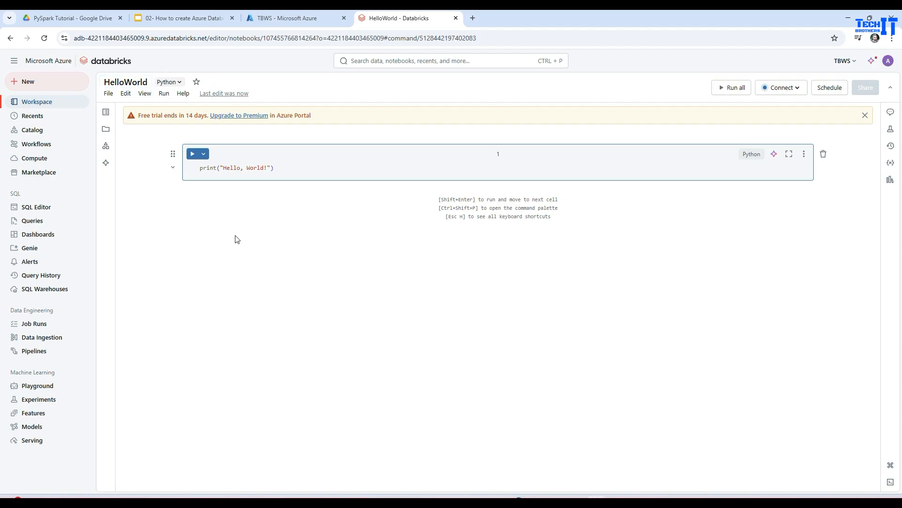
Step: Try to run the notebook's cell, and cancel creating a personal compute resource for it
click(235, 235)
click(191, 155)
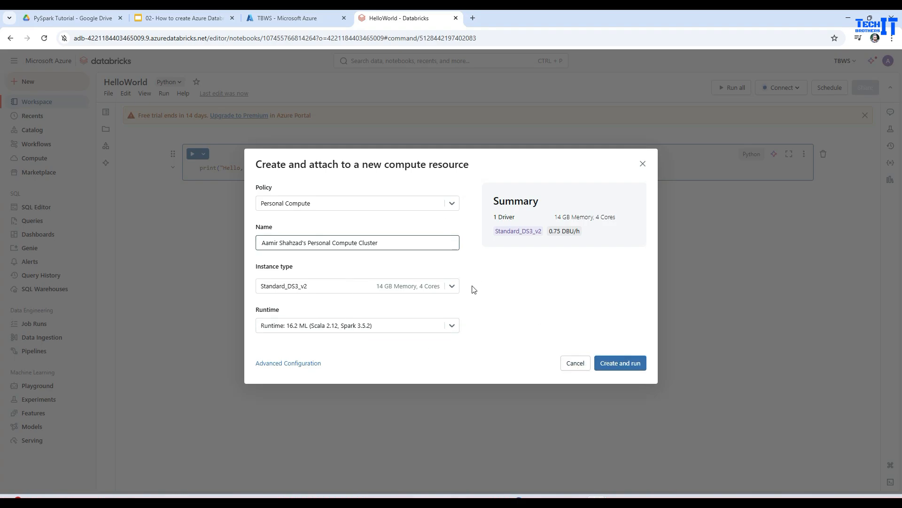
click(576, 363)
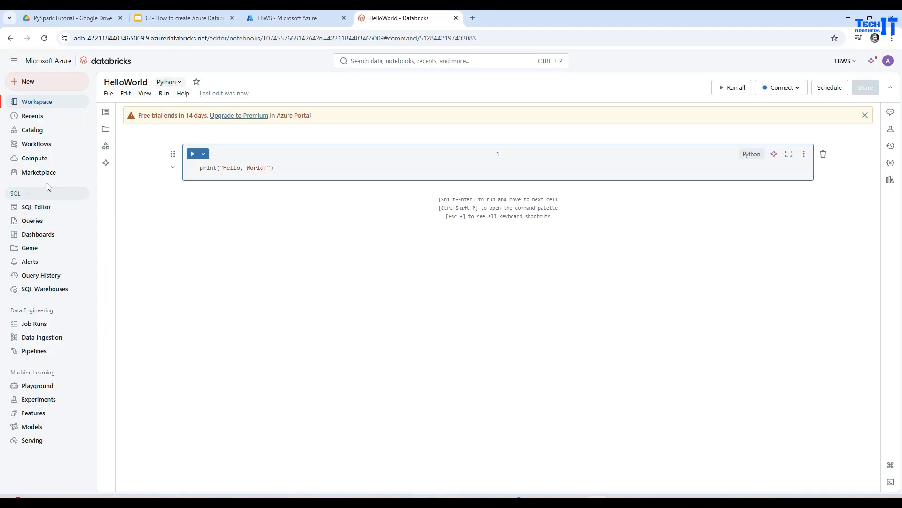
Step: Start a new all-purpose compute, compare the Multi node and Single node summaries, and set it to Single node
click(38, 158)
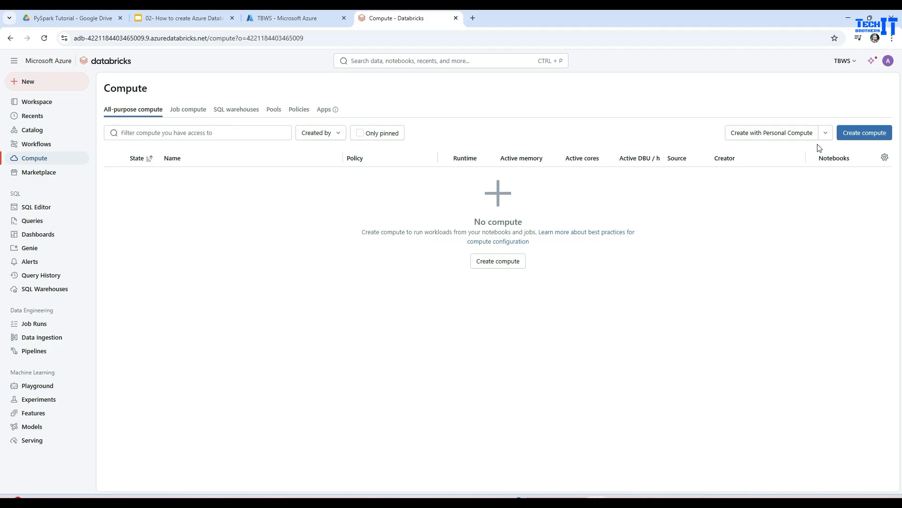
click(859, 134)
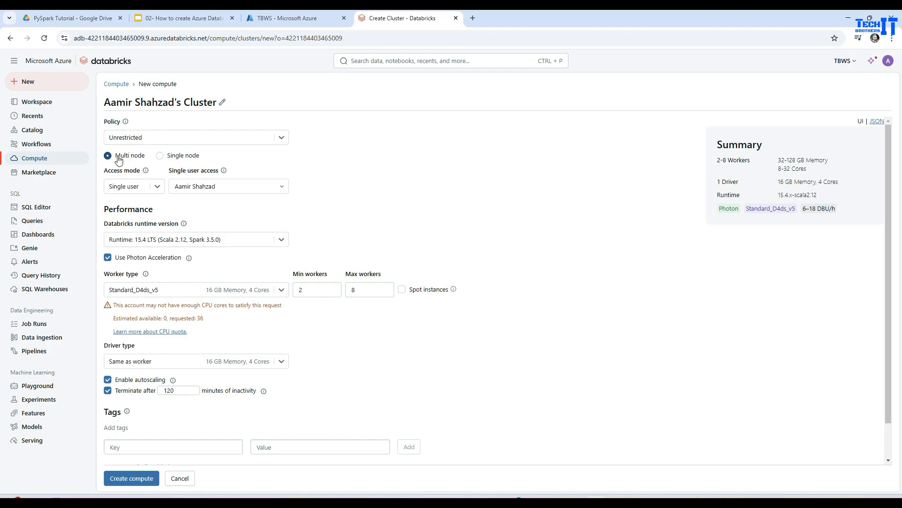
click(160, 156)
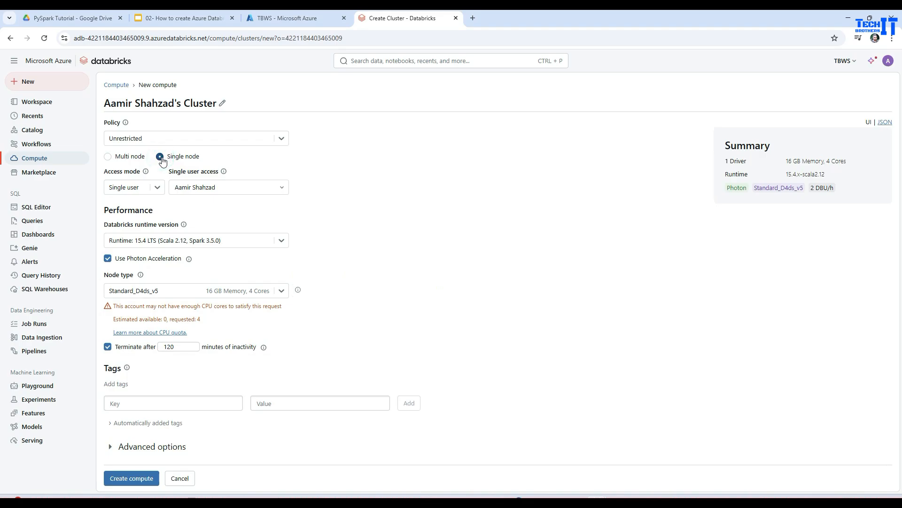
click(123, 157)
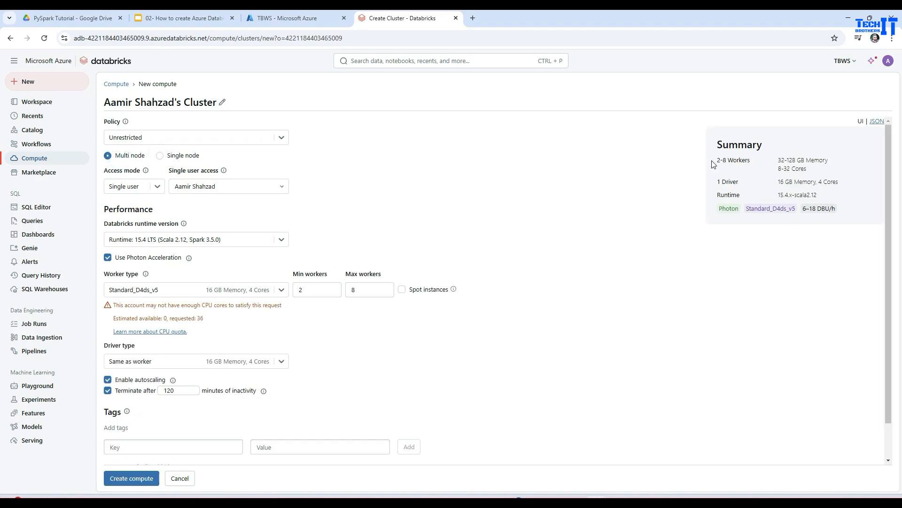
drag(719, 160, 833, 194)
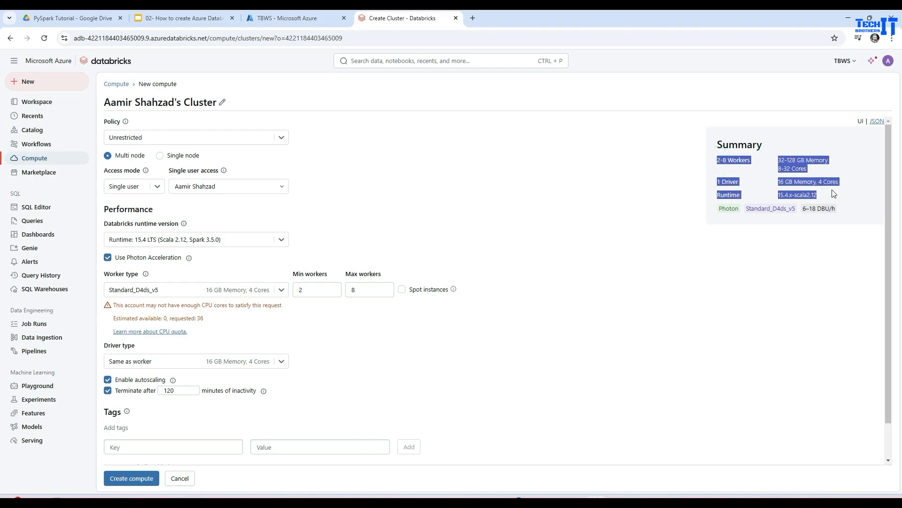
click(413, 177)
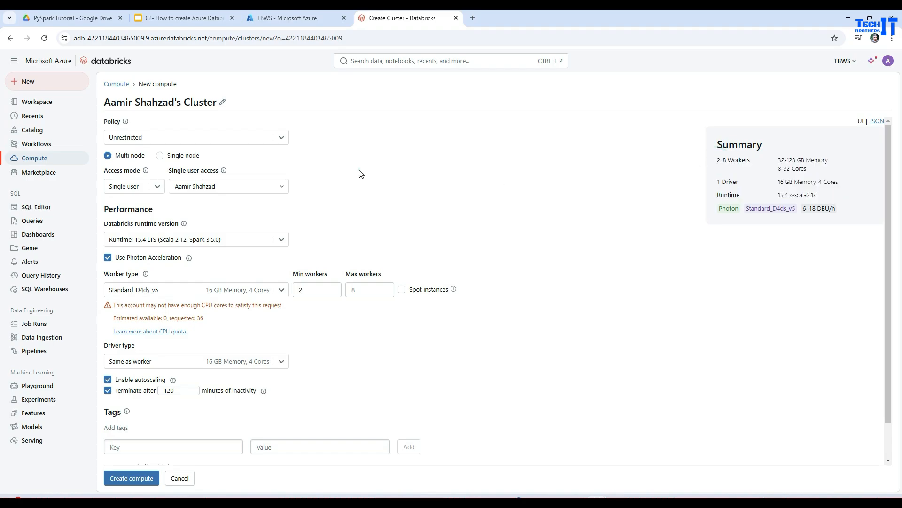
click(159, 156)
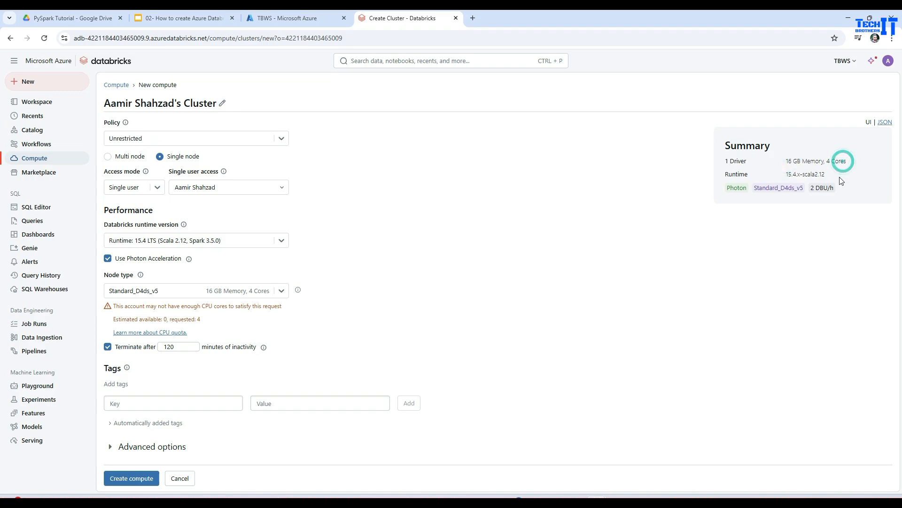
Step: Examine the single-node summary and the available Databricks runtime versions, leaving the selected runtime as it is
double_click(737, 161)
drag(754, 188, 803, 189)
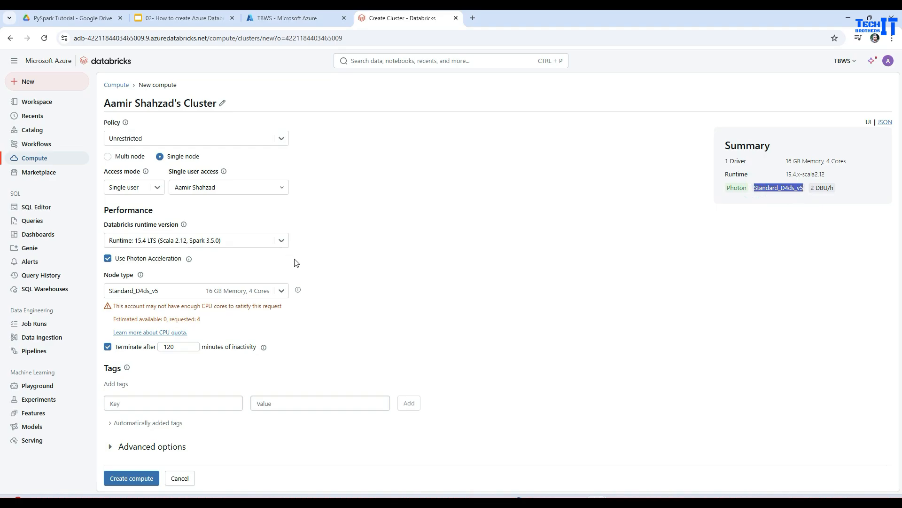
click(223, 240)
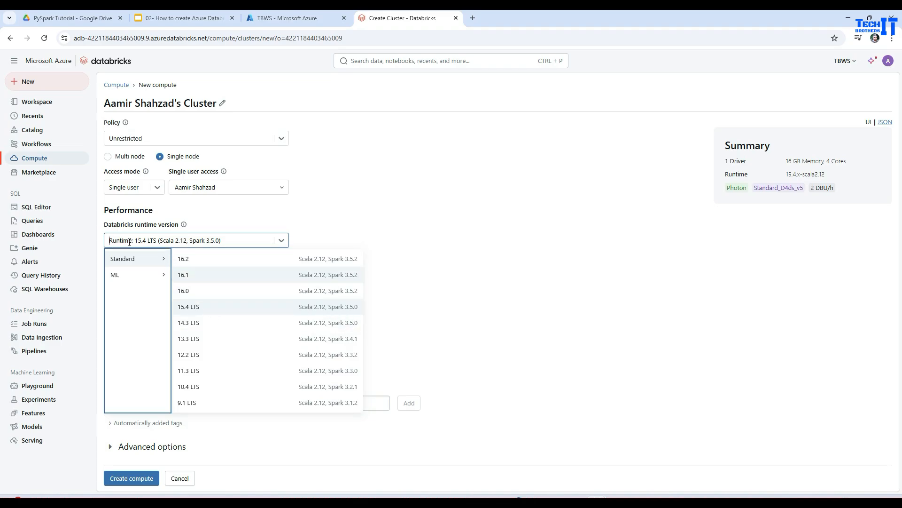
click(262, 212)
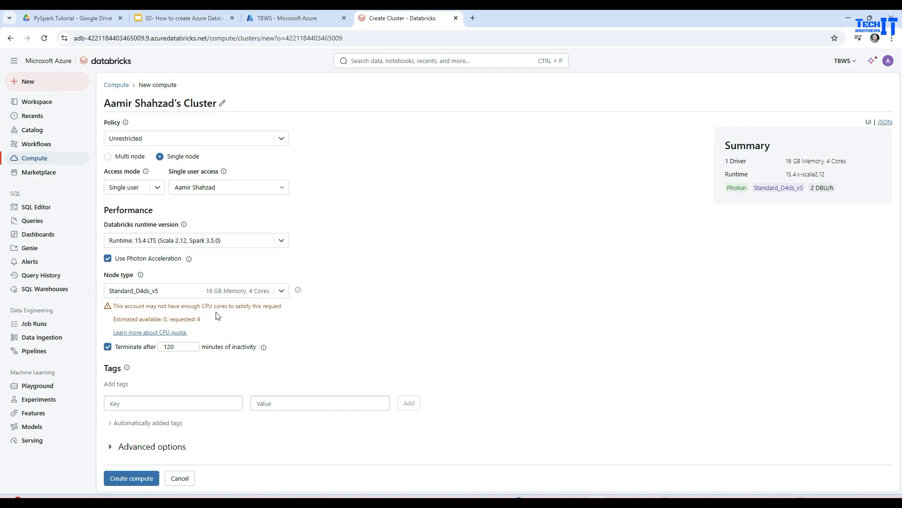
Step: Set the compute's node type to the general purpose Standard_DS3_v2
click(281, 290)
scroll(276, 334, down, 5)
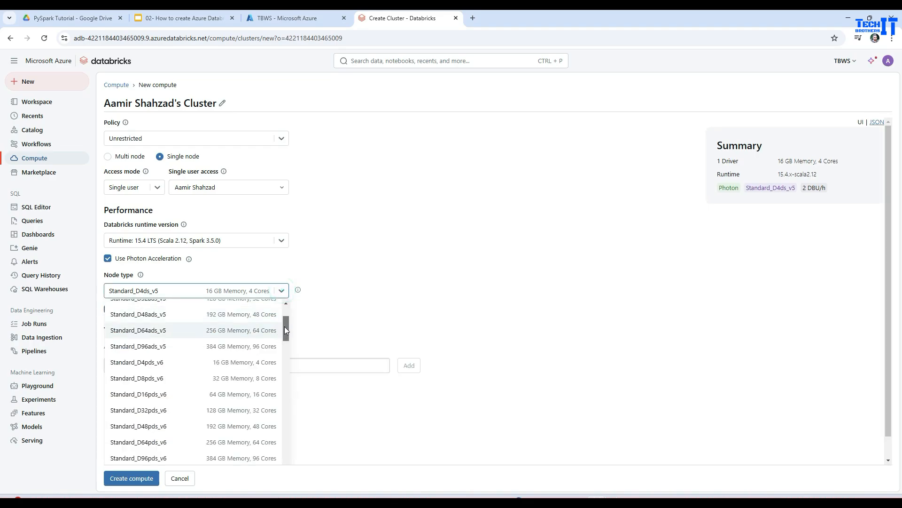
drag(285, 329, 285, 340)
scroll(286, 347, down, 1)
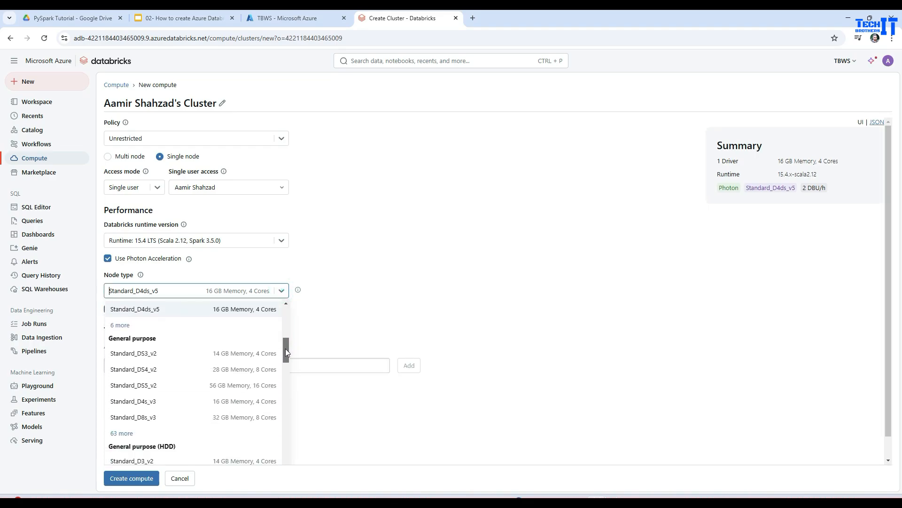
click(232, 353)
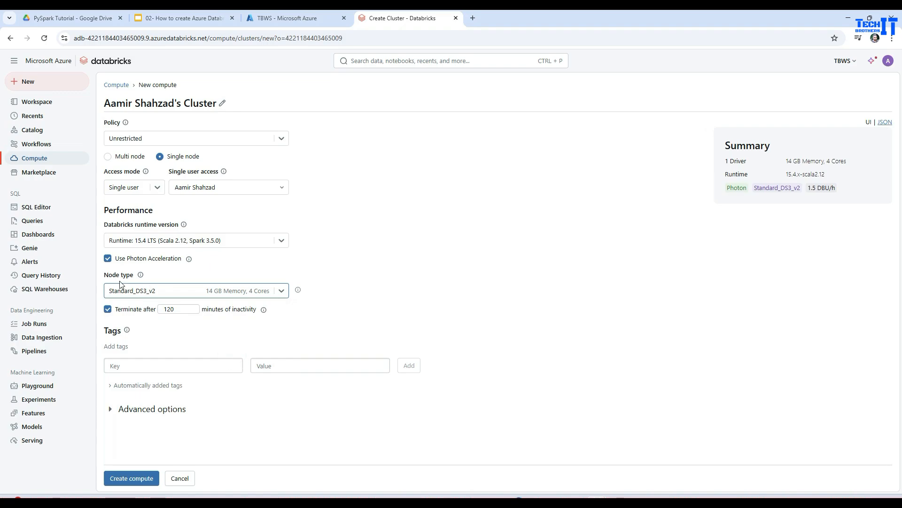
Step: Browse the available node types and try the memory optimized Standard_E4d_v4 for the compute
click(278, 294)
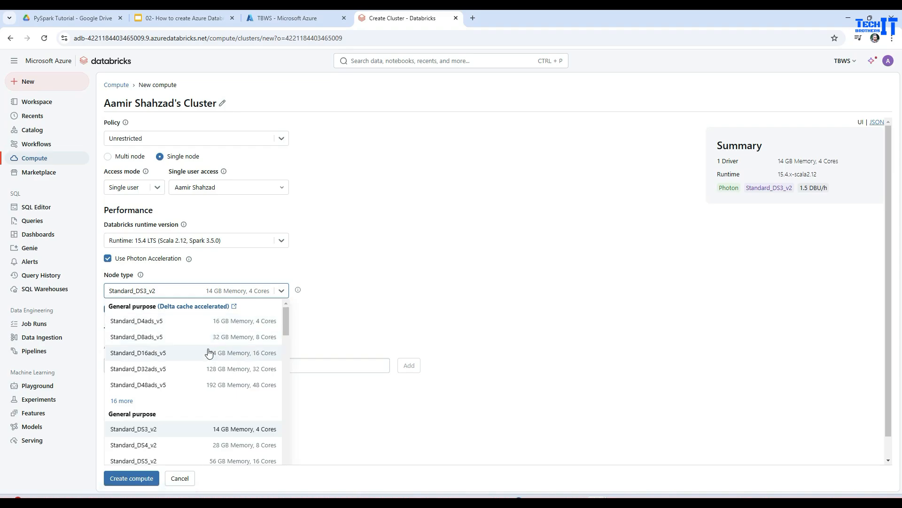
scroll(207, 350, down, 3)
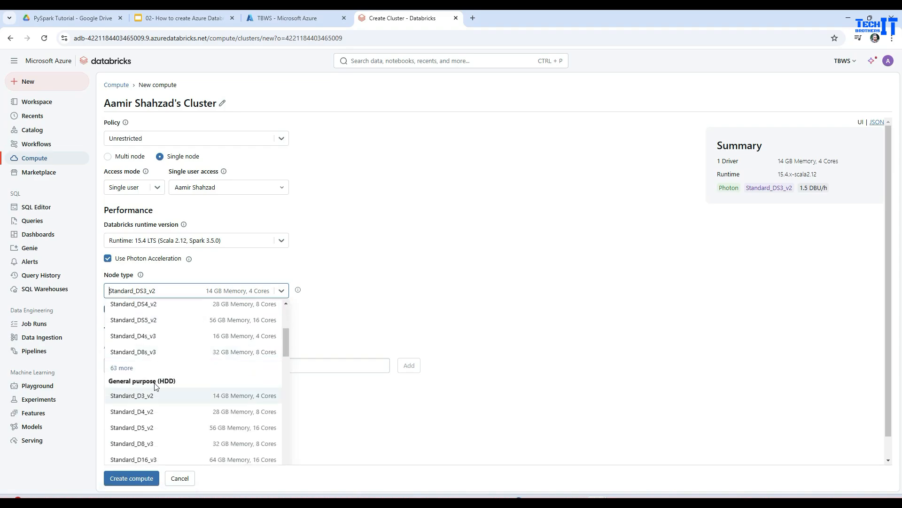
scroll(160, 389, down, 3)
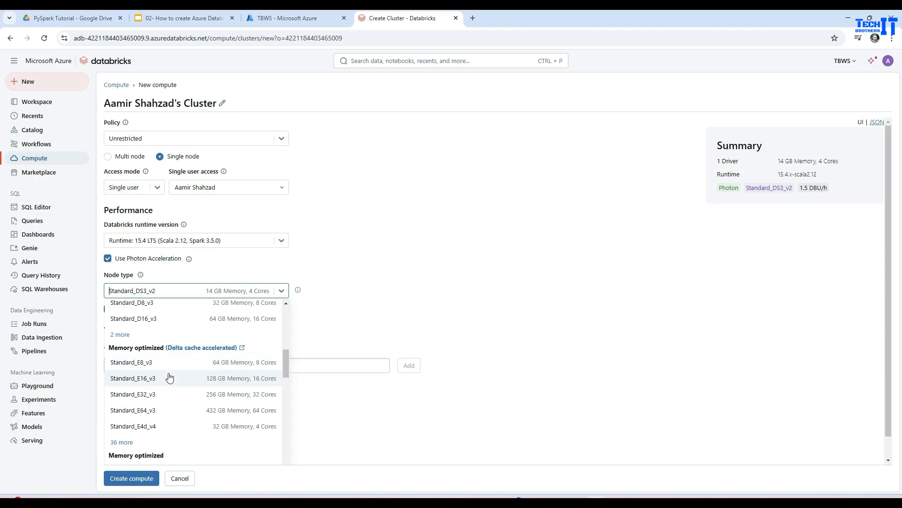
scroll(169, 374, down, 1)
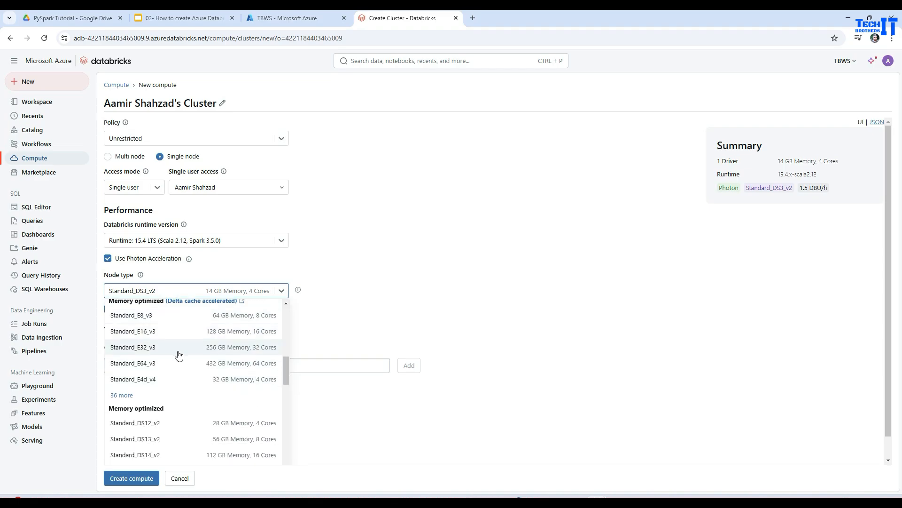
click(160, 377)
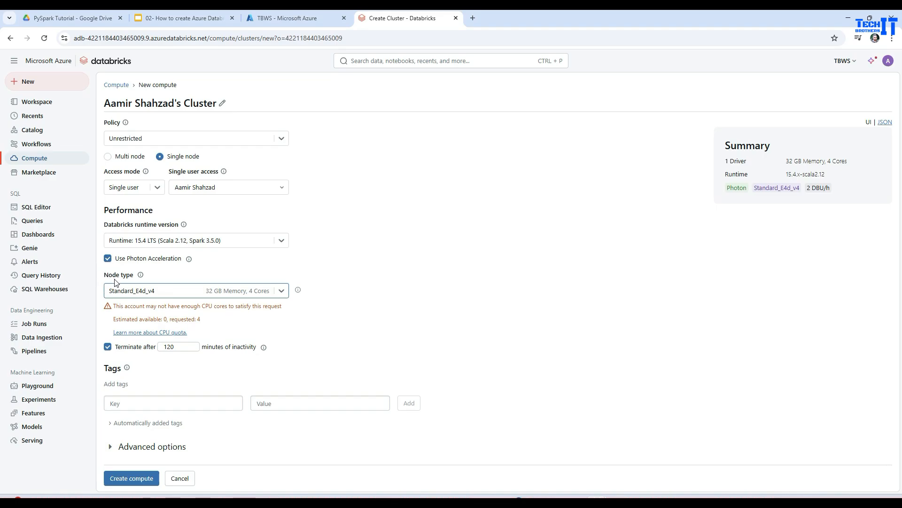
Step: Return the compute's node type to the general purpose Standard_DS3_v2
click(281, 294)
scroll(242, 371, up, 3)
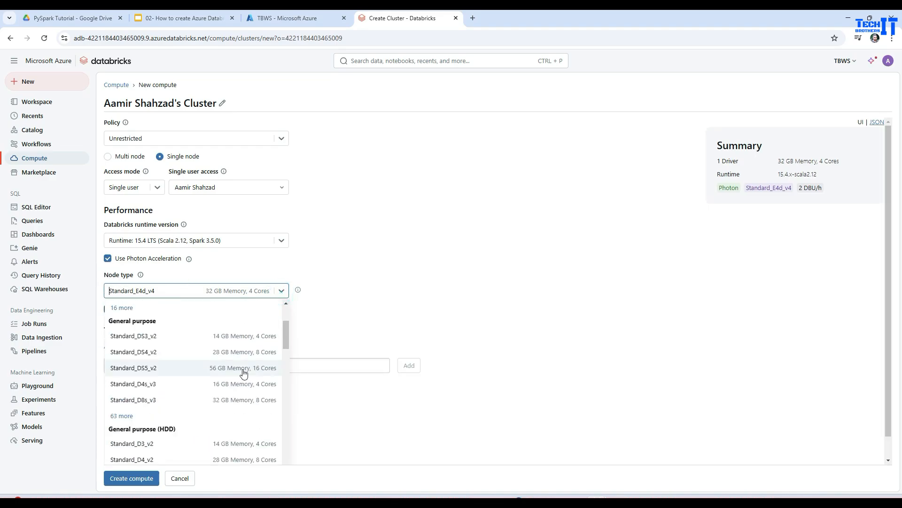
click(221, 337)
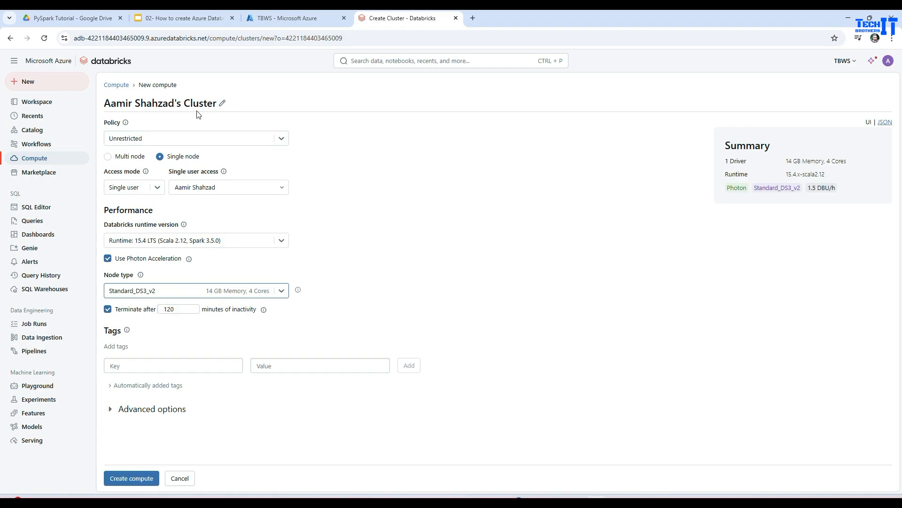
Step: Set the compute to terminate after 10 minutes of inactivity and create it
double_click(169, 309)
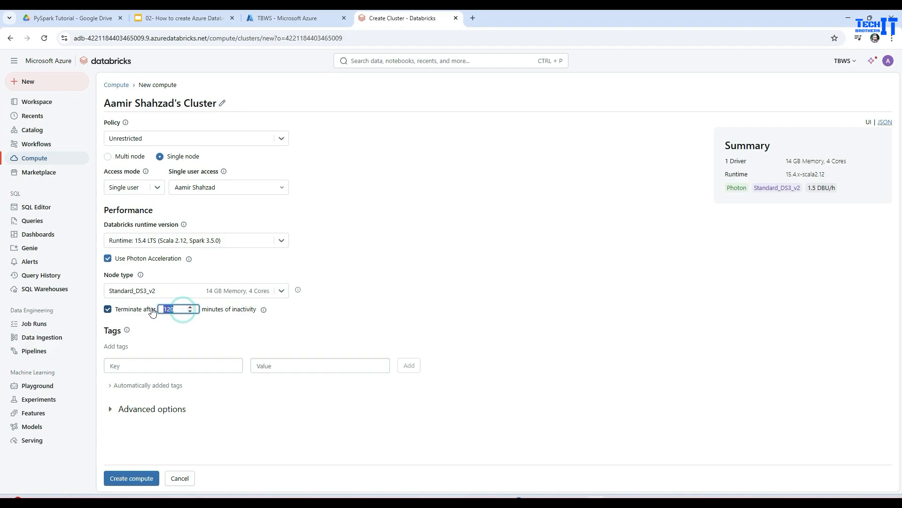
text(10)
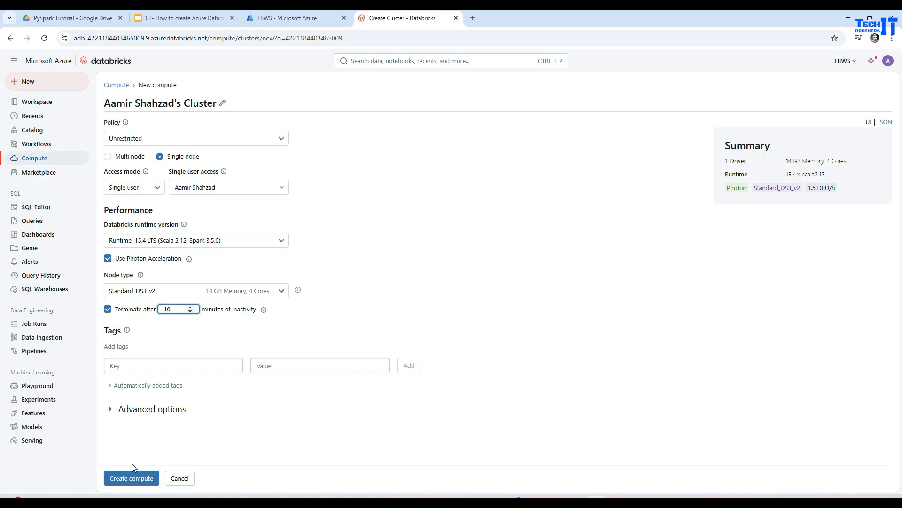
click(131, 479)
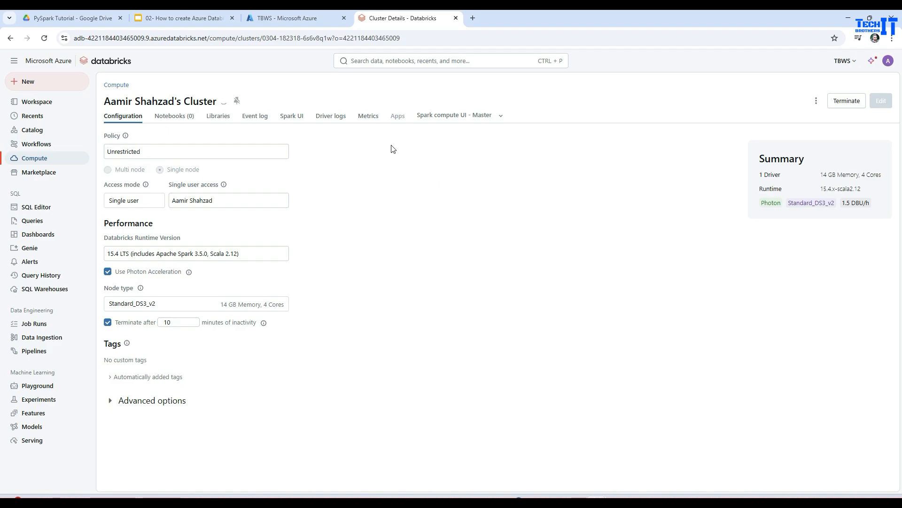
Step: Switch to the Azure portal, open the TBWS workspace's managed resource group TechbrothersMRG, and reload it to check its resources
click(282, 18)
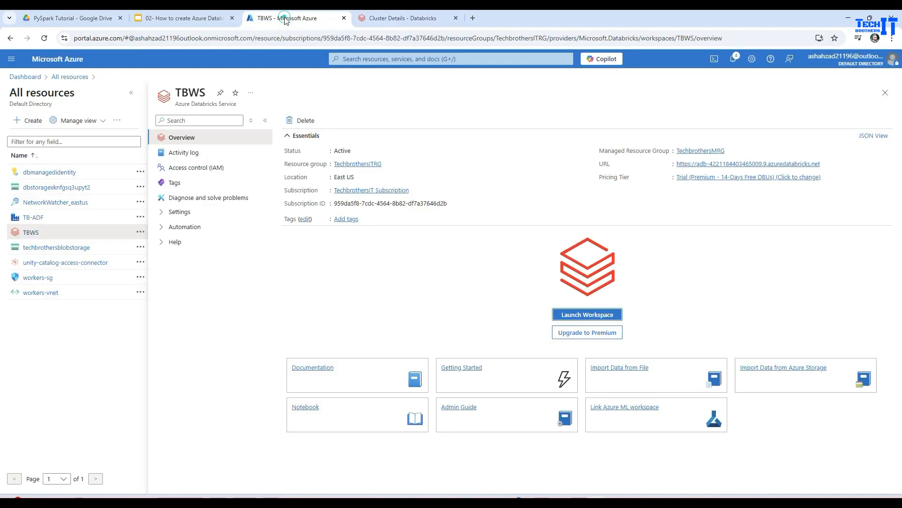
click(693, 151)
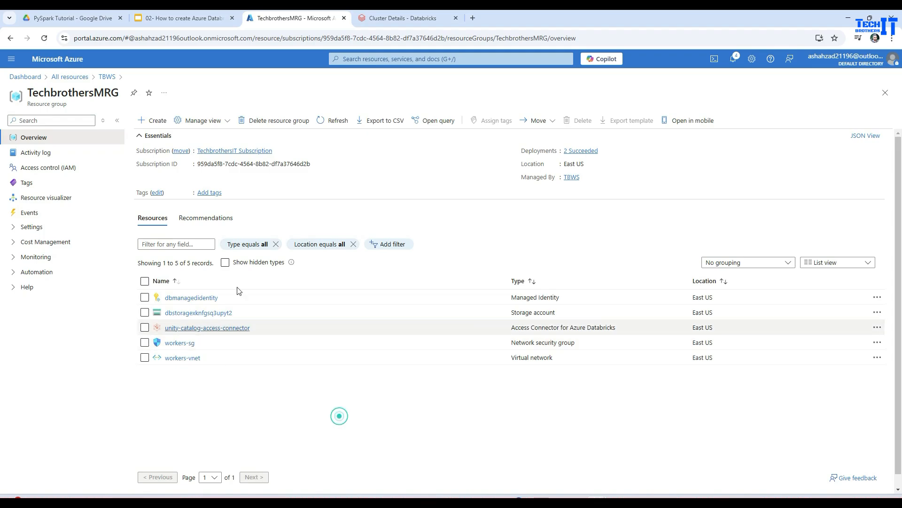
click(44, 38)
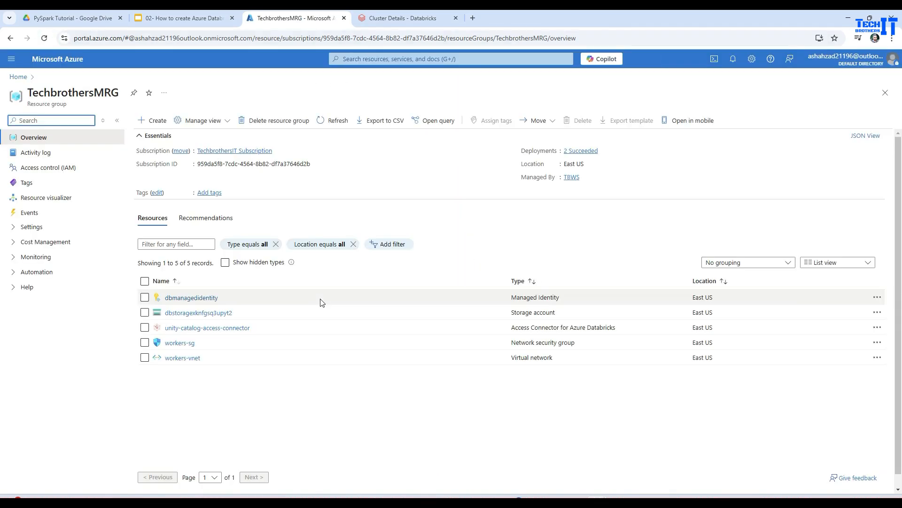
Step: Return to Databricks and open the HelloWorld notebook from the Development folder in the user's workspace home
click(382, 18)
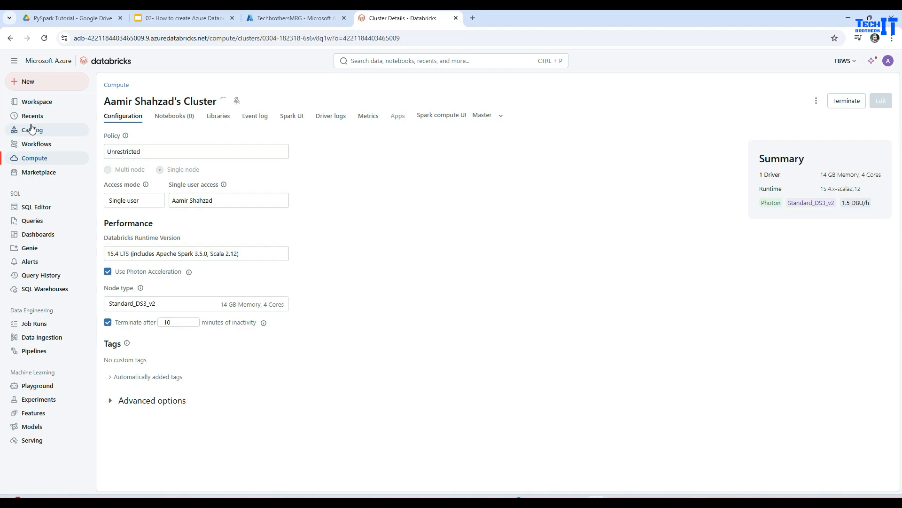
click(31, 102)
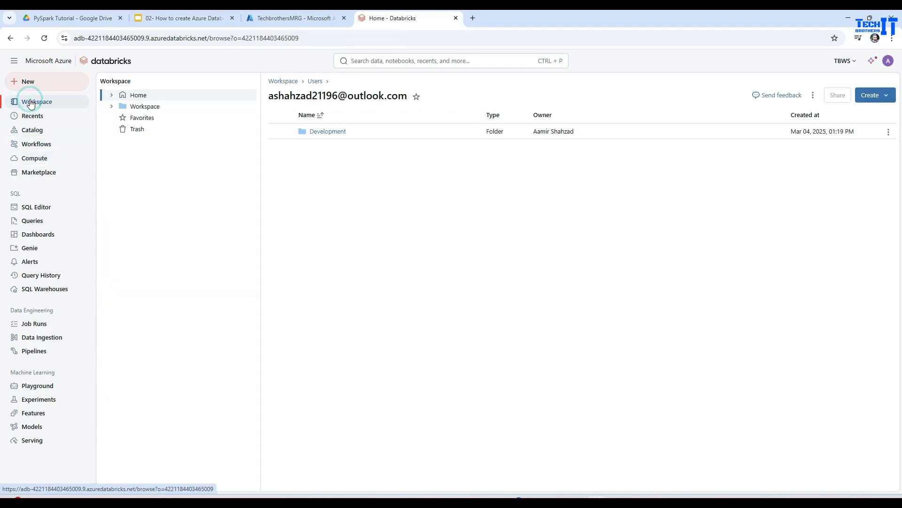
click(112, 107)
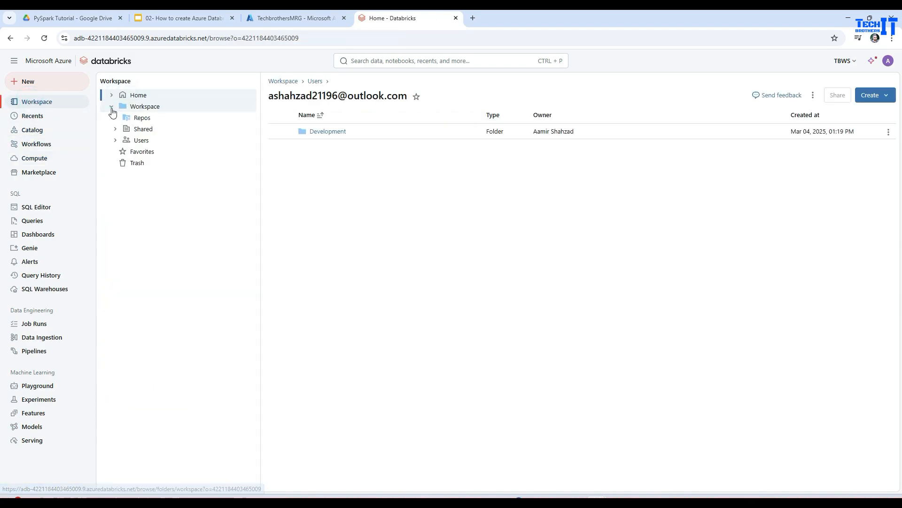
click(141, 140)
click(144, 153)
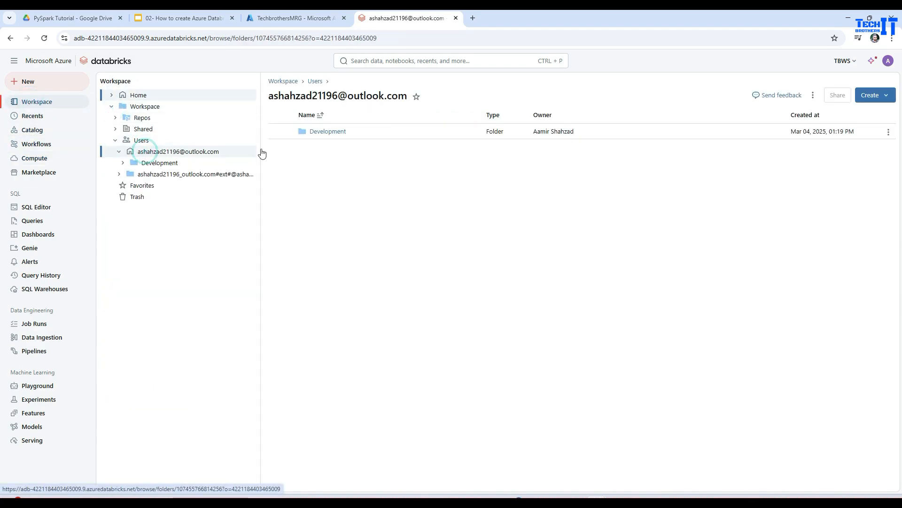
click(329, 133)
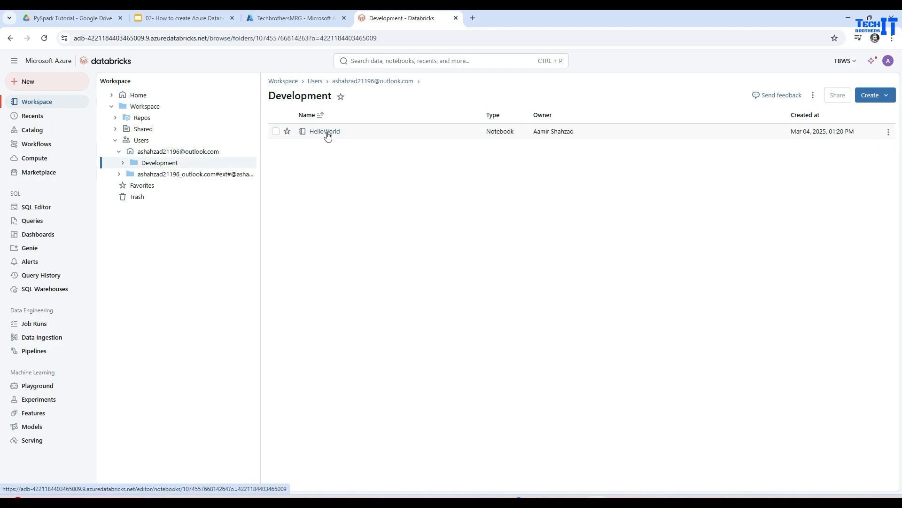
click(325, 132)
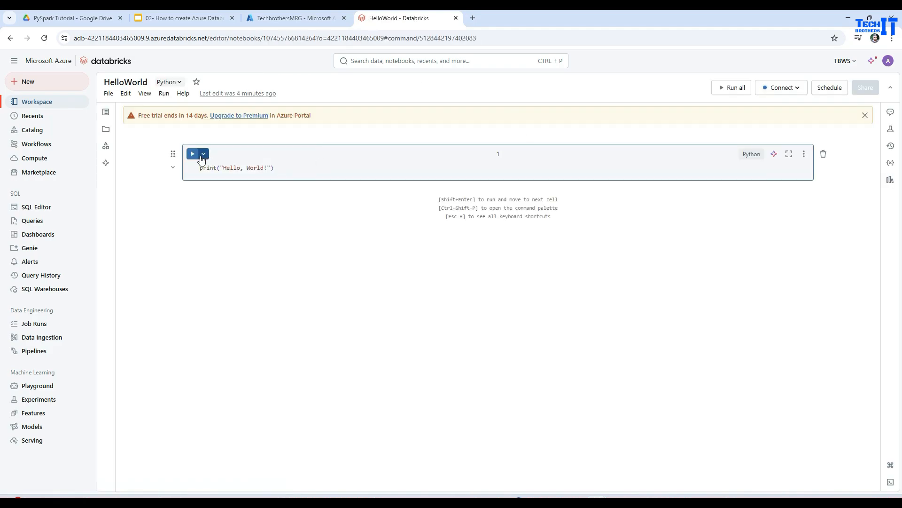
Step: Attach the HelloWorld notebook to the newly created cluster and run its print("Hello, World!") cell
click(779, 89)
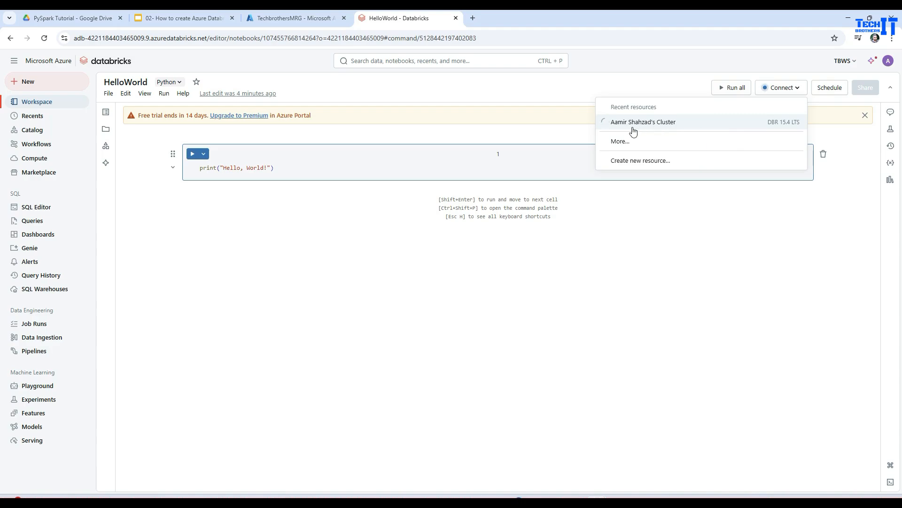
click(664, 123)
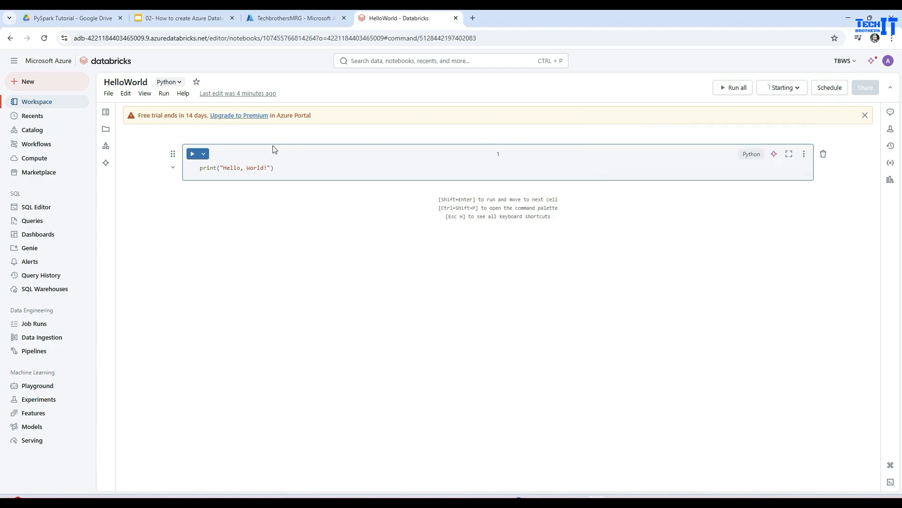
click(195, 156)
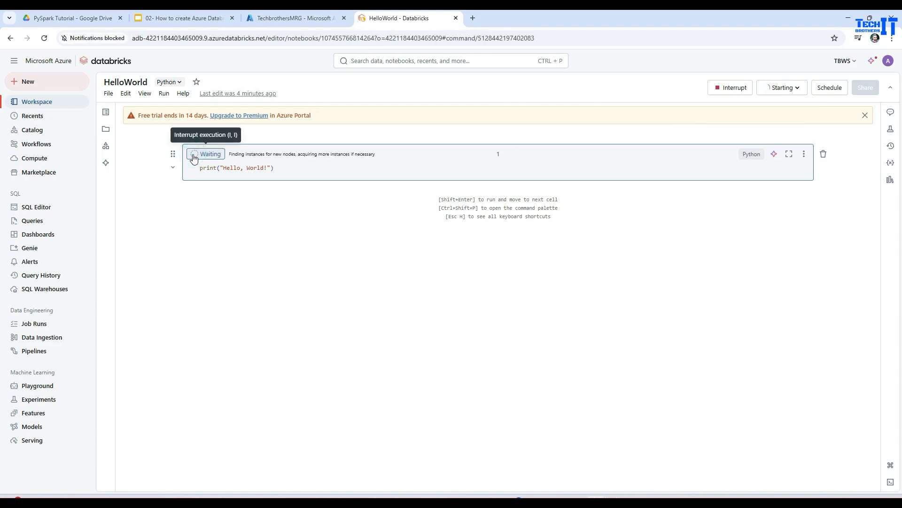
Step: Examine the notebook's file, cell editing, layout and run commands while the cell executes
key(ctrl+plus)
key(ctrl+plus)
key(ctrl+plus)
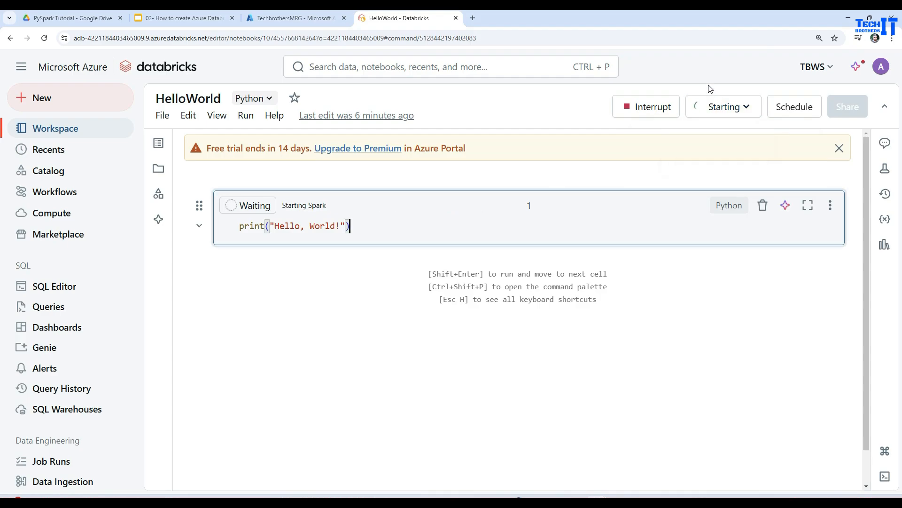
click(161, 117)
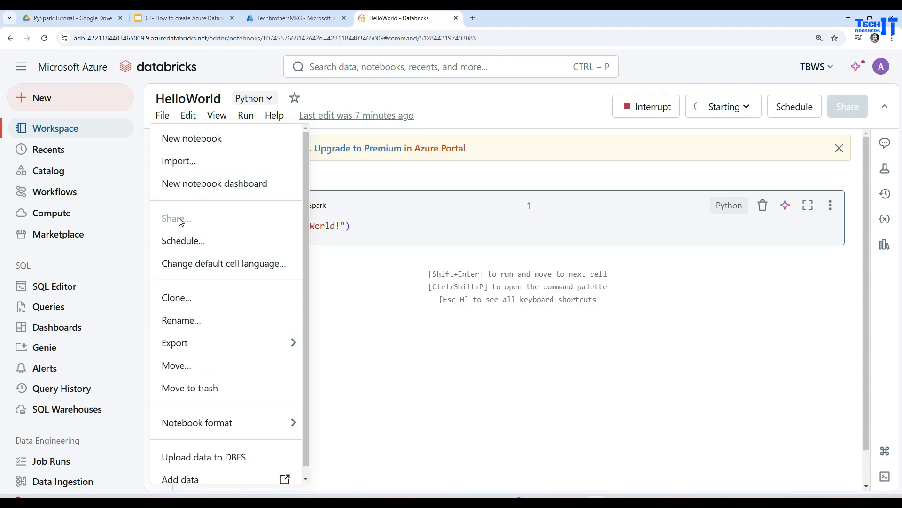
click(190, 117)
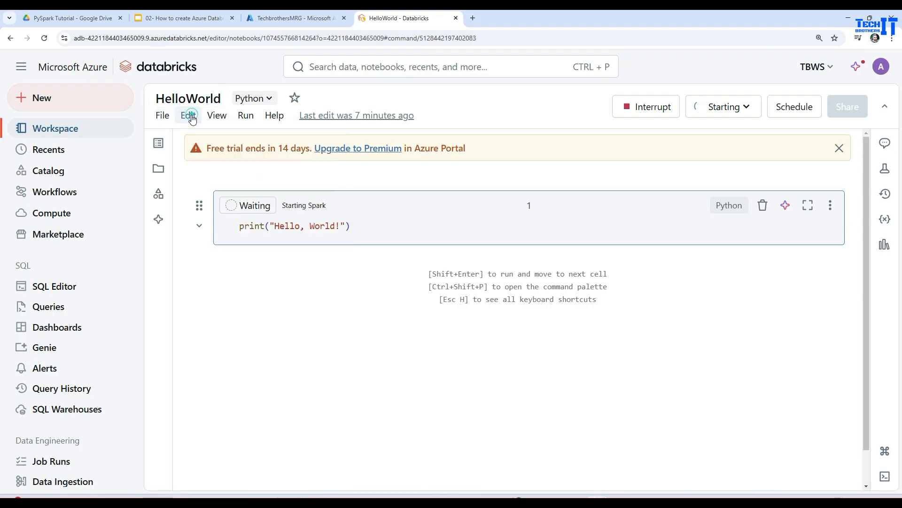
click(191, 117)
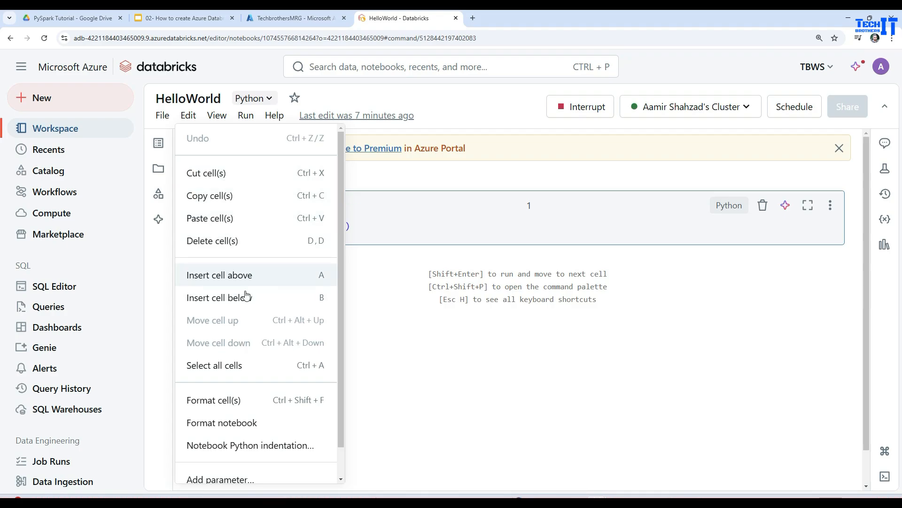
click(217, 117)
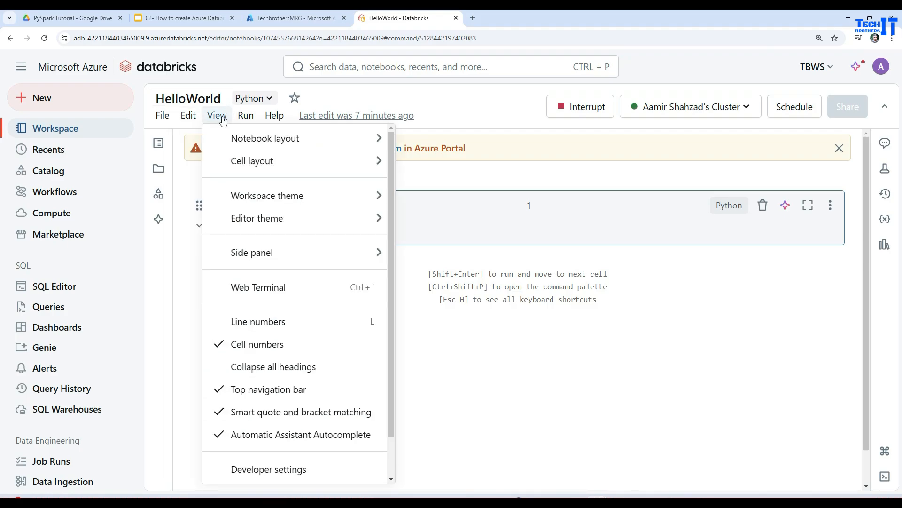
mouse_move(260, 166)
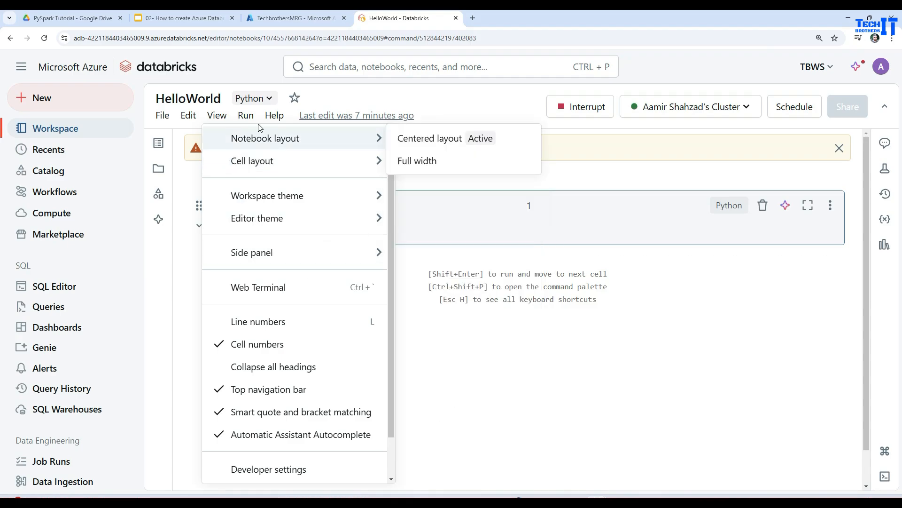
mouse_move(261, 120)
mouse_move(274, 146)
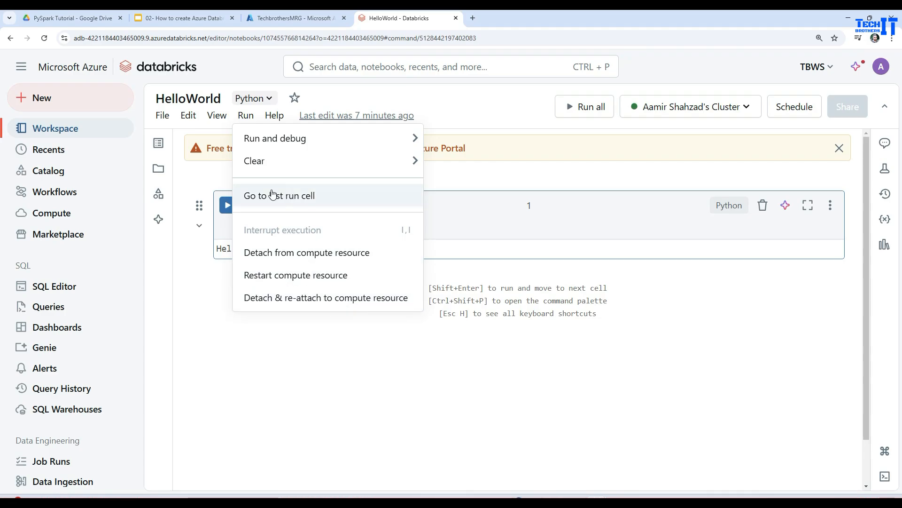
click(455, 348)
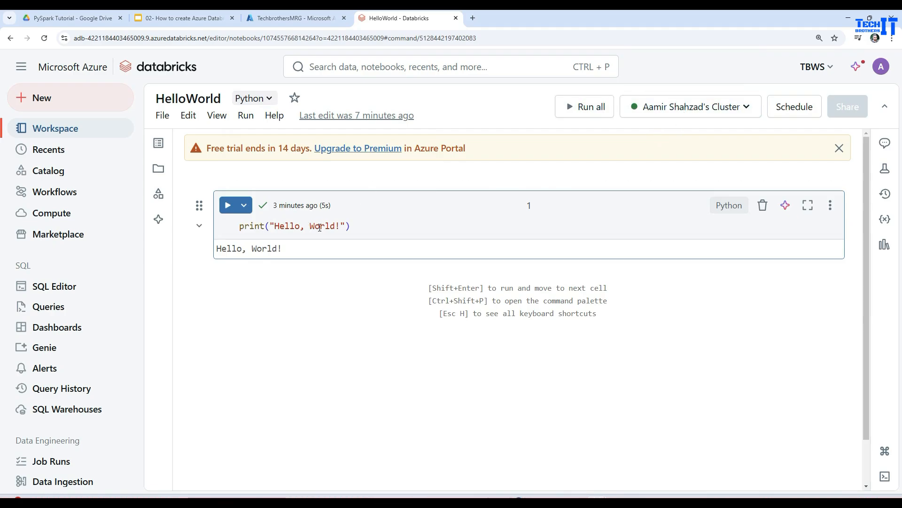
Step: Review the default language options available for the HelloWorld notebook, keeping Python selected
click(371, 228)
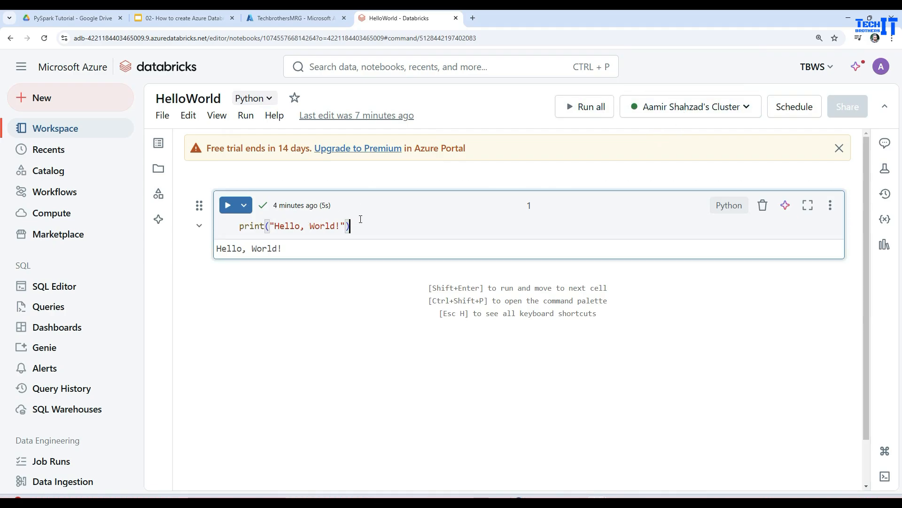
click(269, 98)
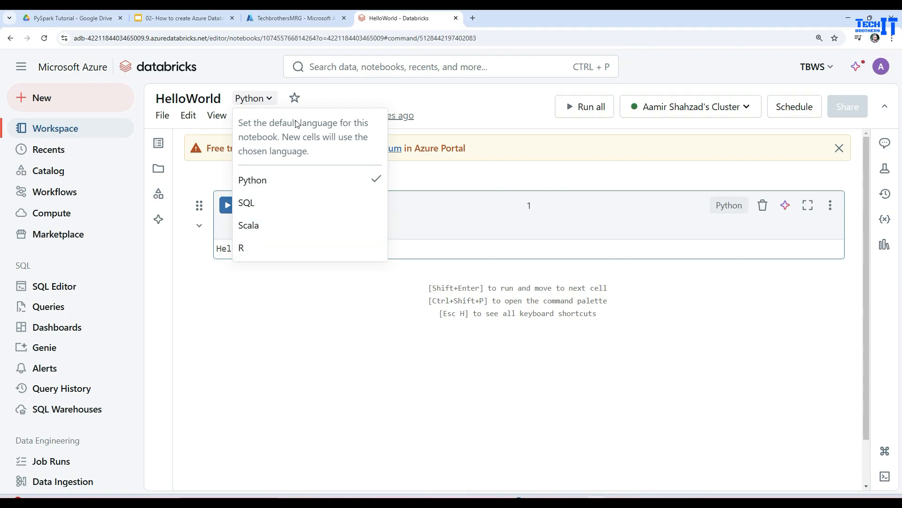
click(486, 120)
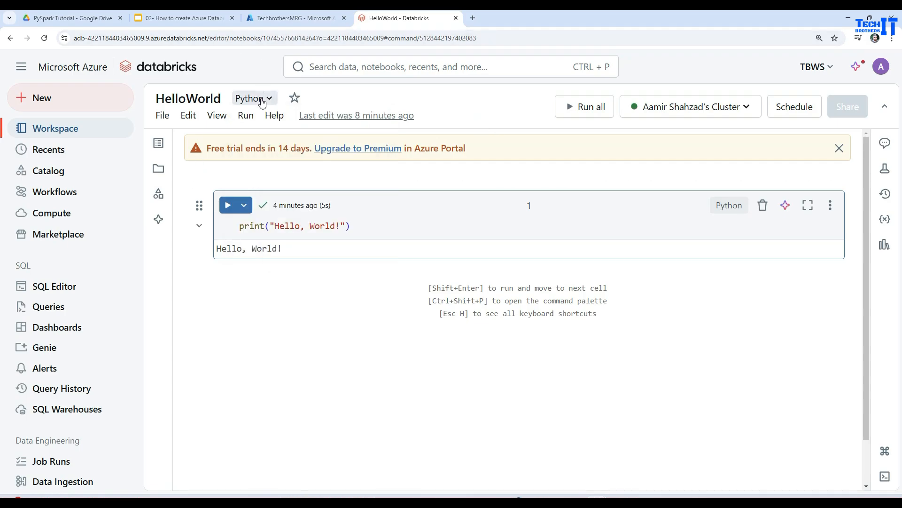
Step: Rerun the print("Hello, World!") cell with the Run selected cell(s) command and check its output
click(244, 123)
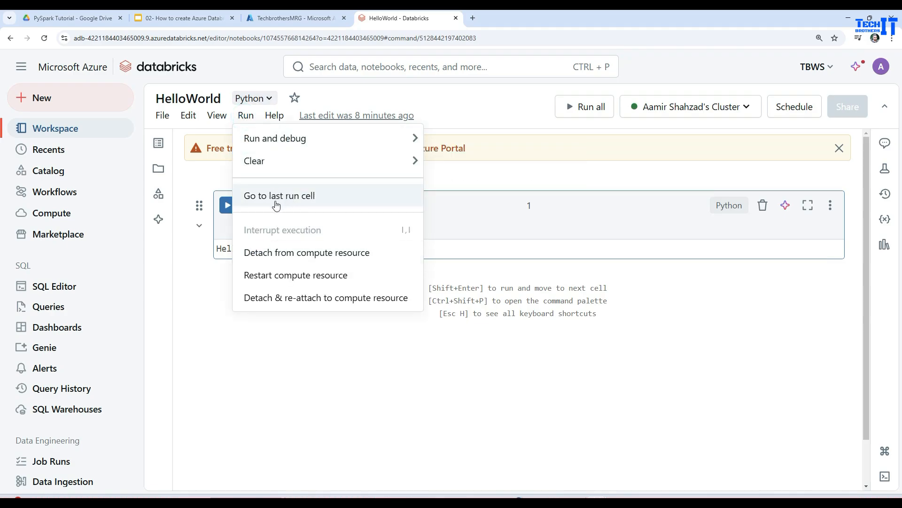
mouse_move(302, 144)
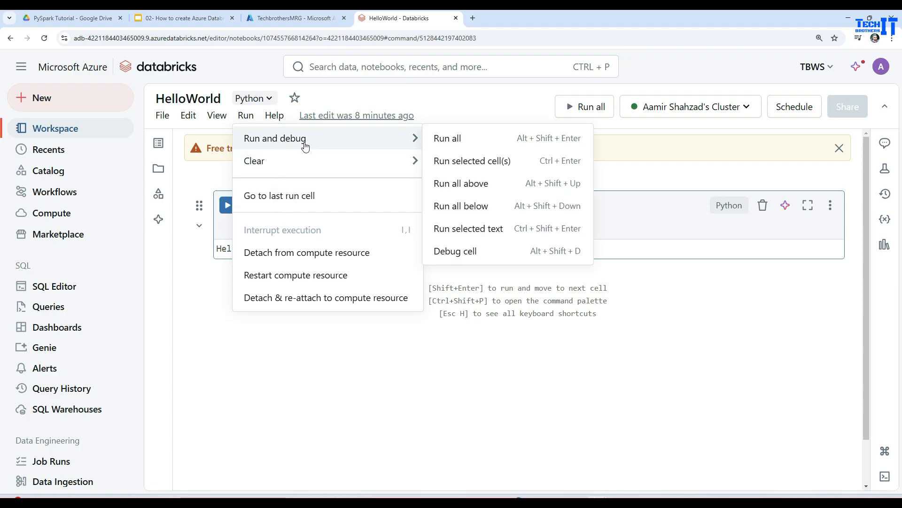
click(472, 165)
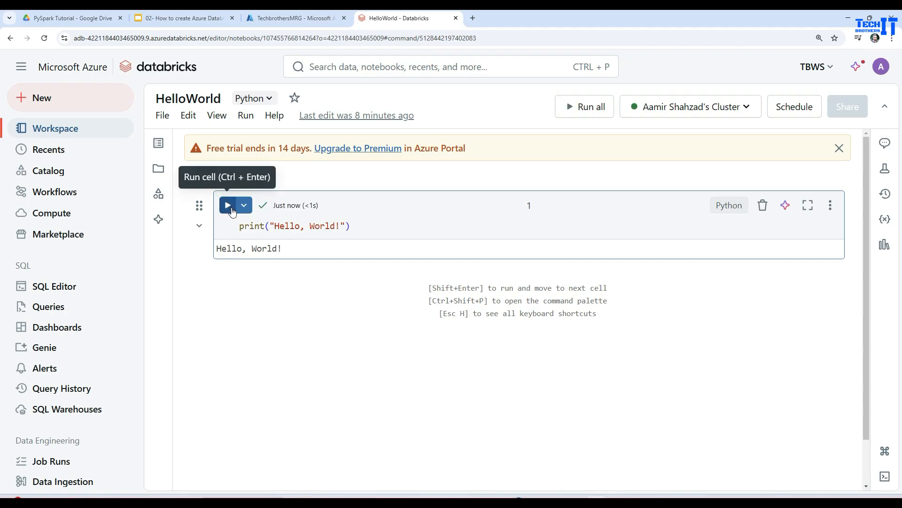
triple_click(291, 249)
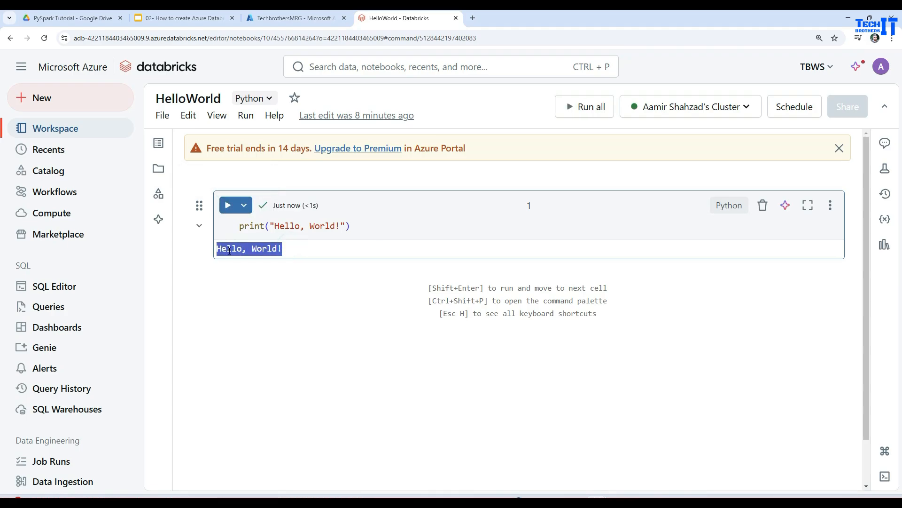
click(229, 249)
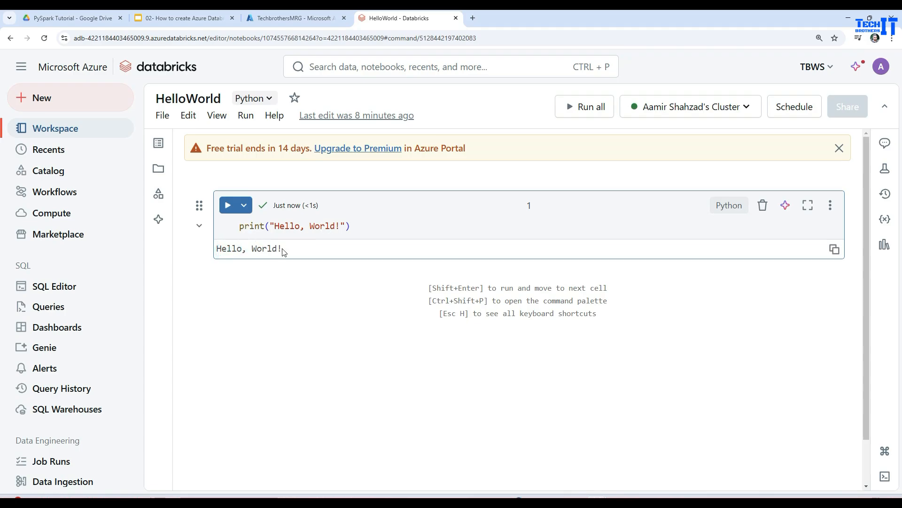
Step: Switch to the Azure portal and reload the TechbrothersMRG resource group to check which resources exist with the cluster running
click(285, 21)
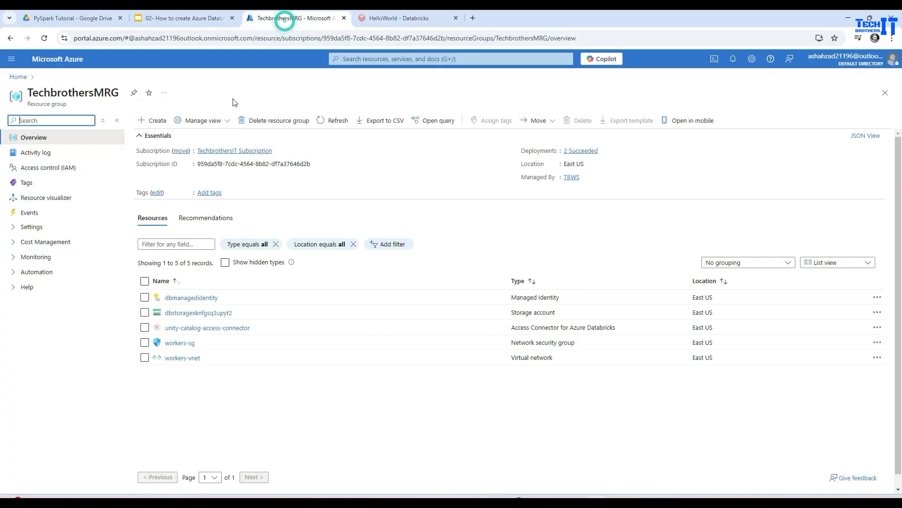
click(44, 38)
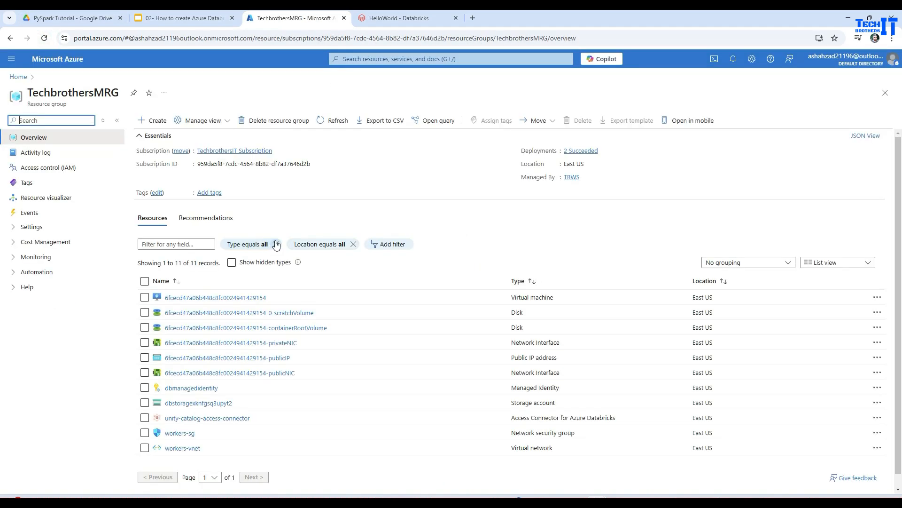
Step: Return to Databricks, open the running cluster from the compute list, and review its configuration
click(417, 19)
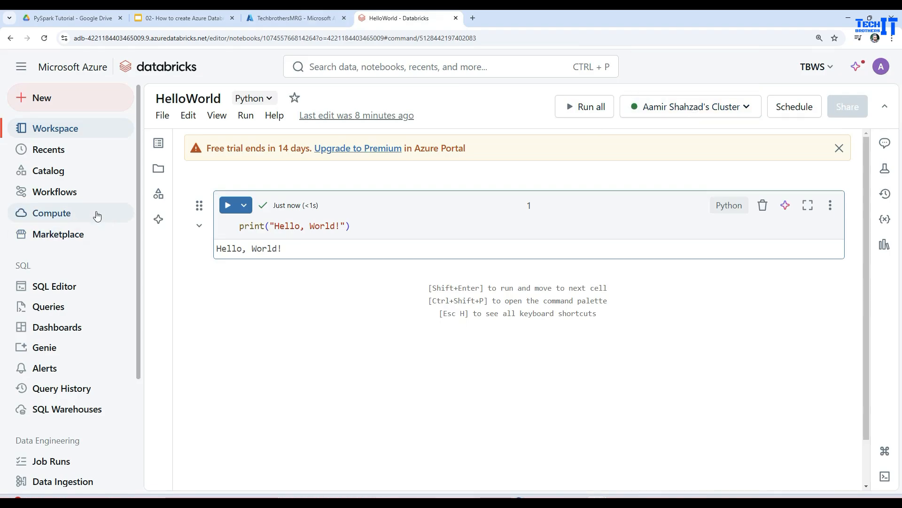
click(75, 214)
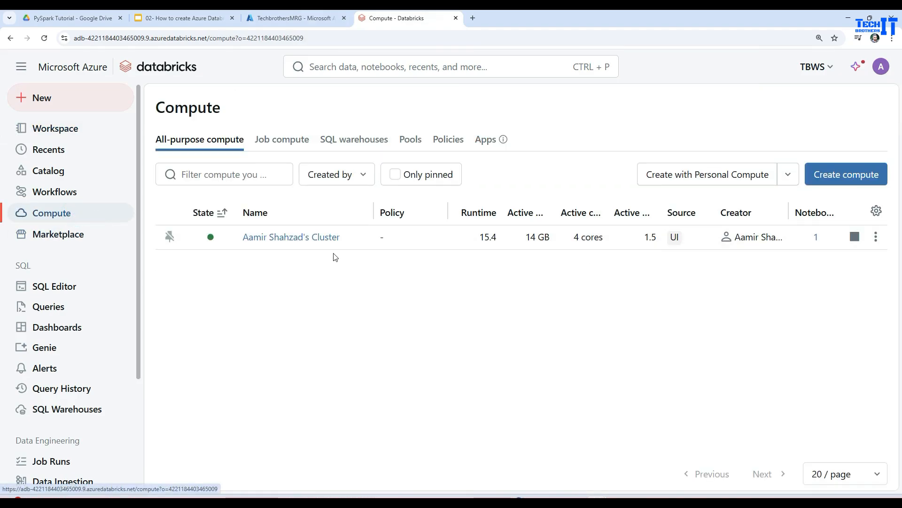
click(278, 239)
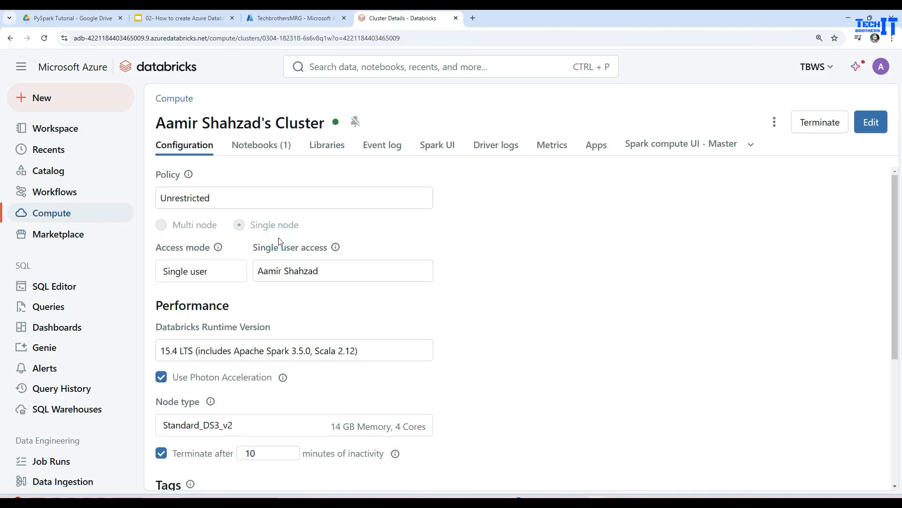
scroll(290, 309, down, 3)
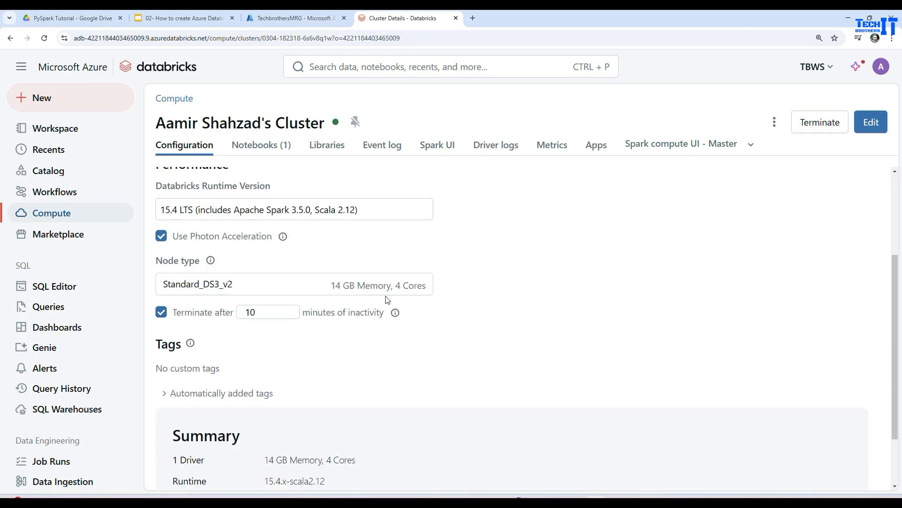
Step: Switch to the Azure portal, inspect the virtual machine in TechbrothersMRG against the cluster's configuration, and go back to the resource group
click(272, 18)
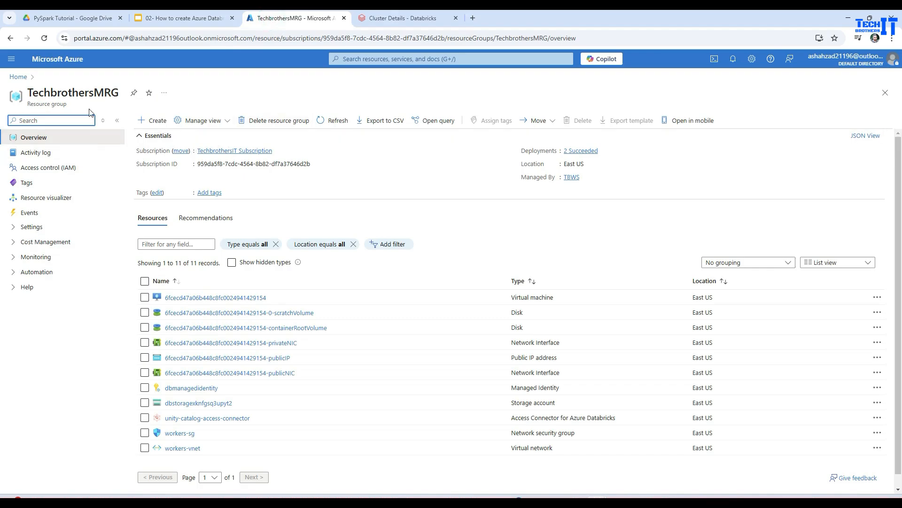
scroll(409, 244, down, 1)
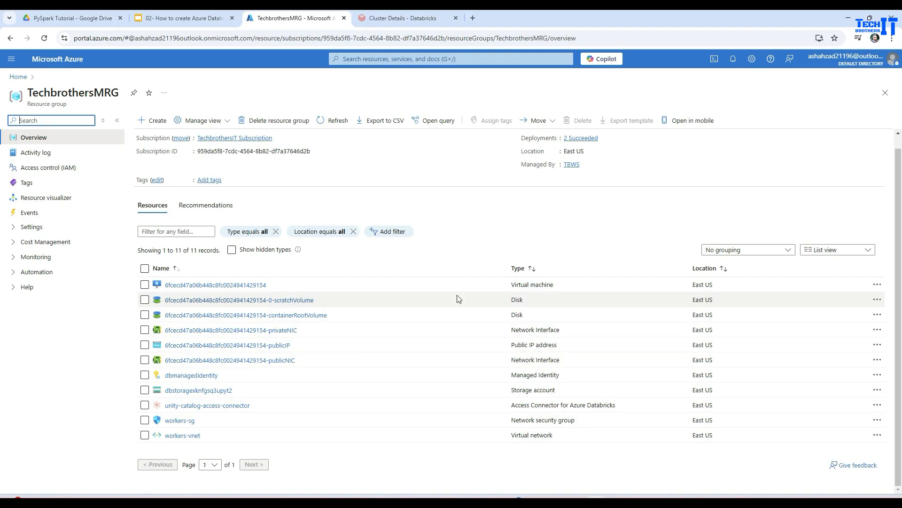
click(262, 286)
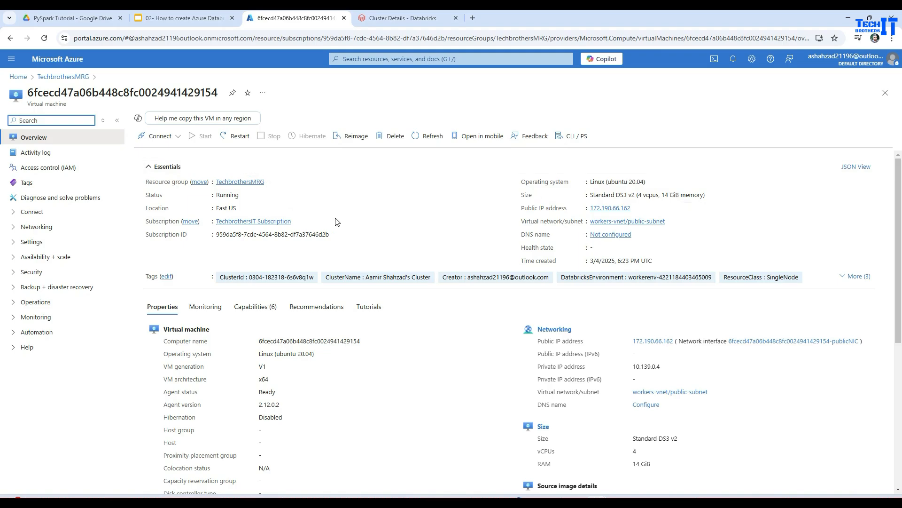
click(394, 19)
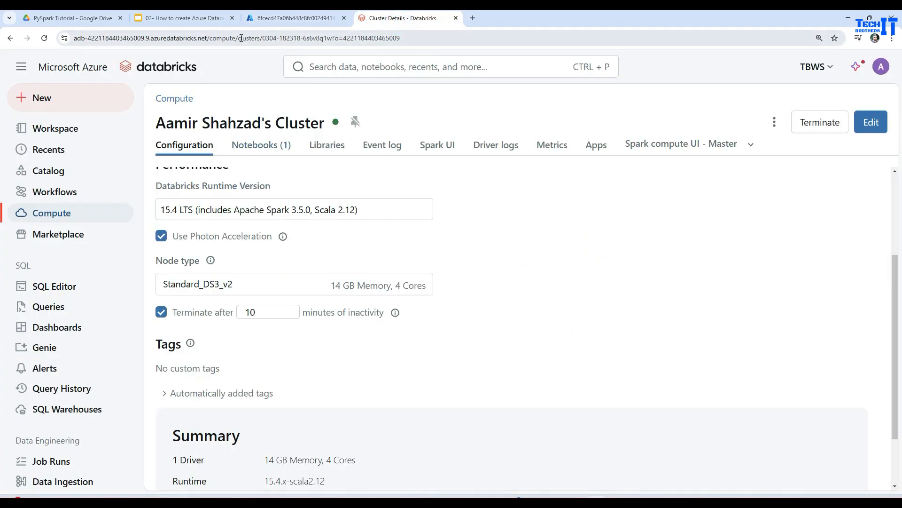
click(272, 22)
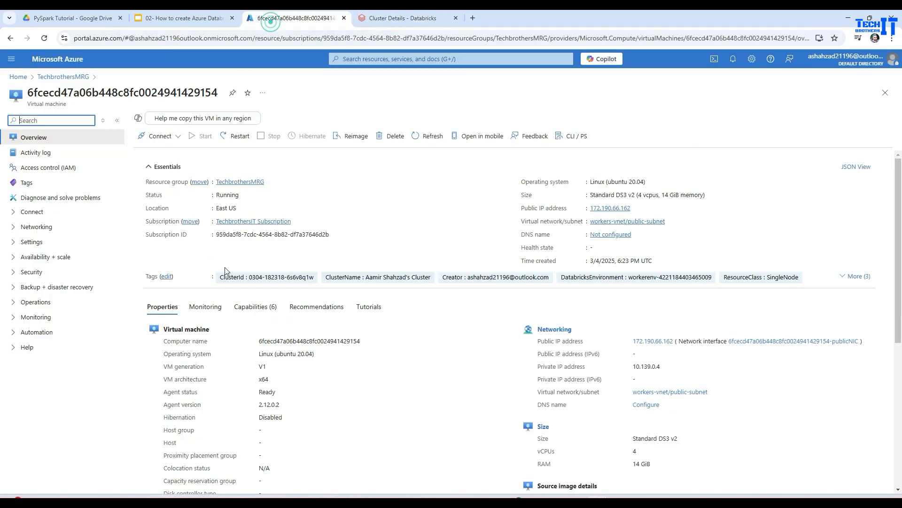
click(62, 78)
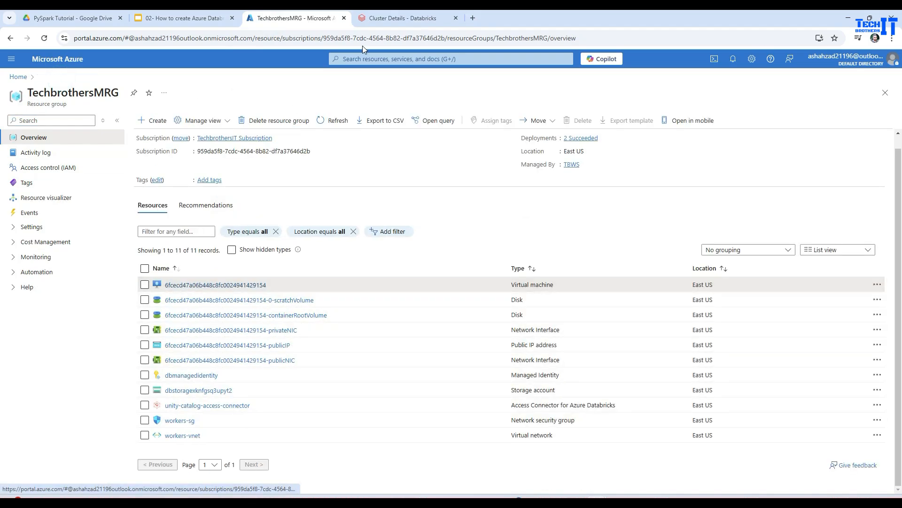
Step: Return to Databricks and check the cluster's management actions in the compute list and on its details page
click(421, 22)
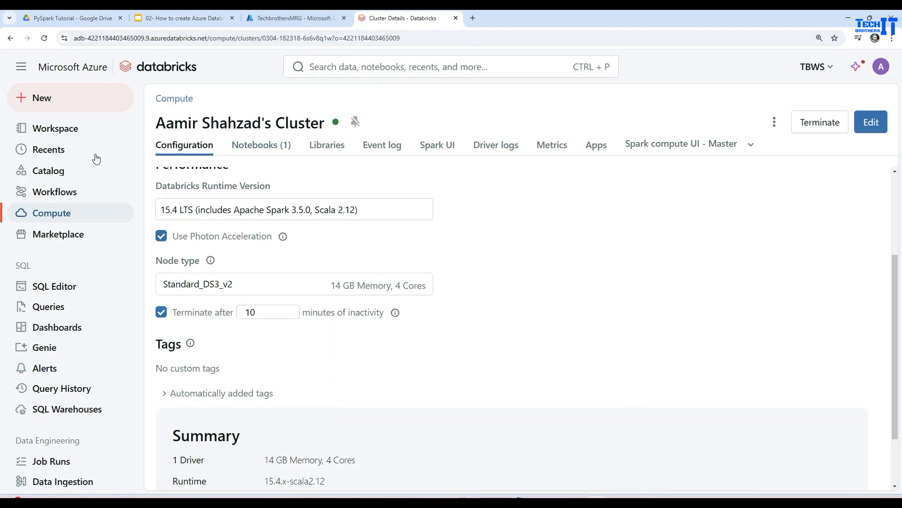
click(59, 215)
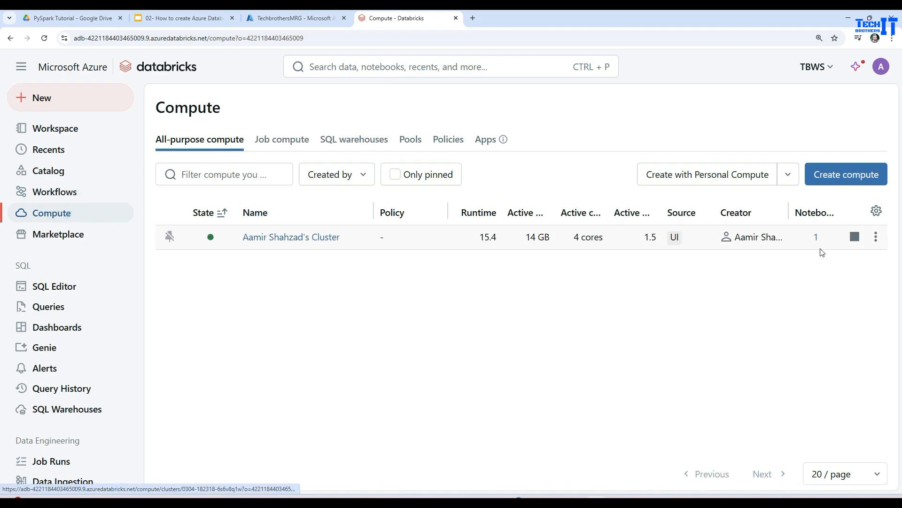
click(877, 239)
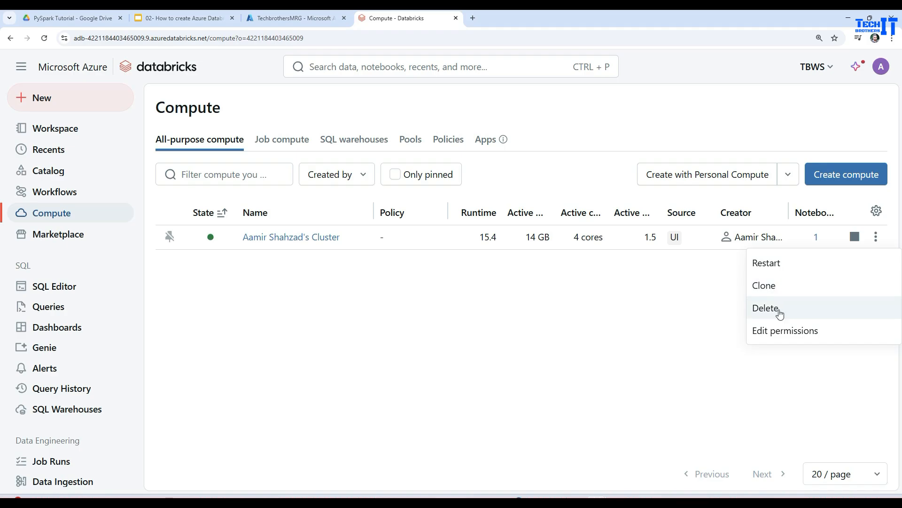
click(704, 317)
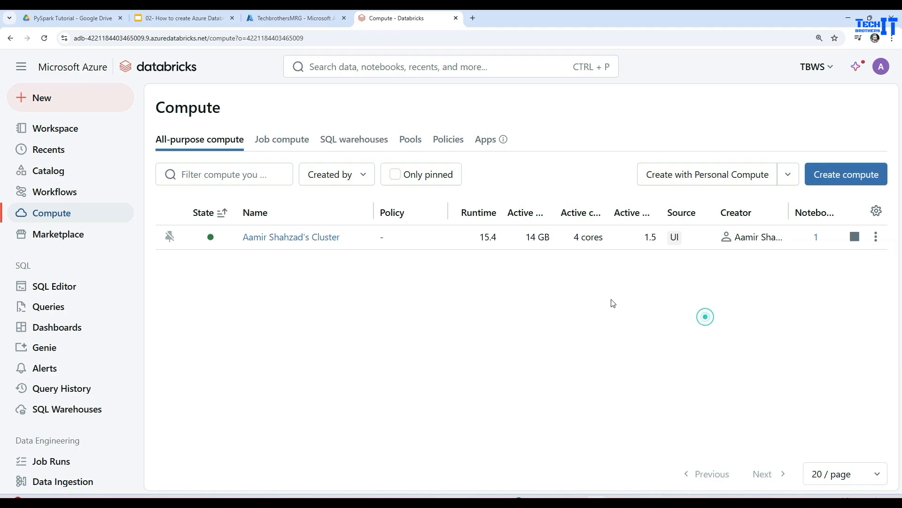
click(249, 237)
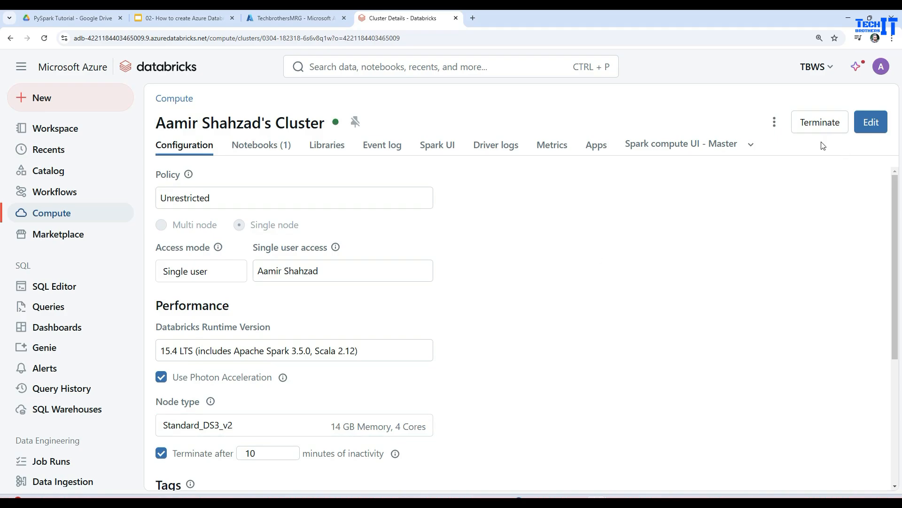
Step: Reopen the HelloWorld notebook from the recent items
click(49, 152)
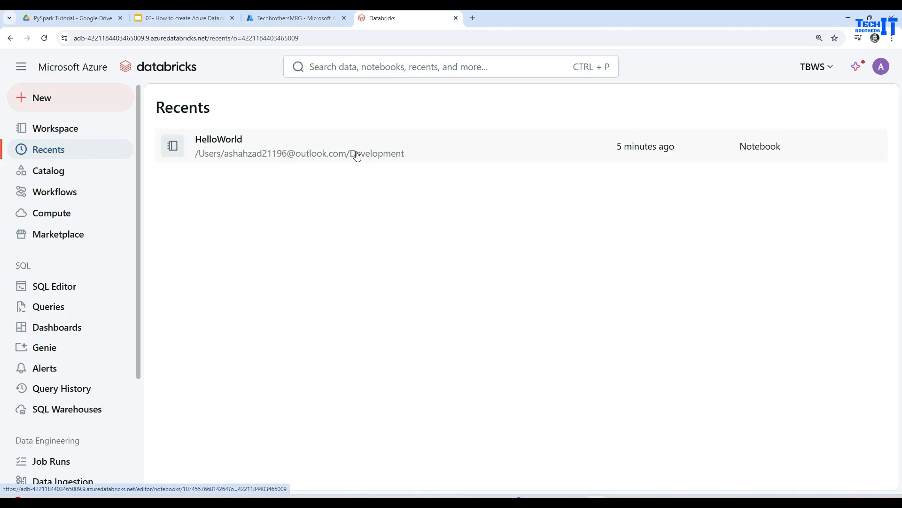
click(356, 156)
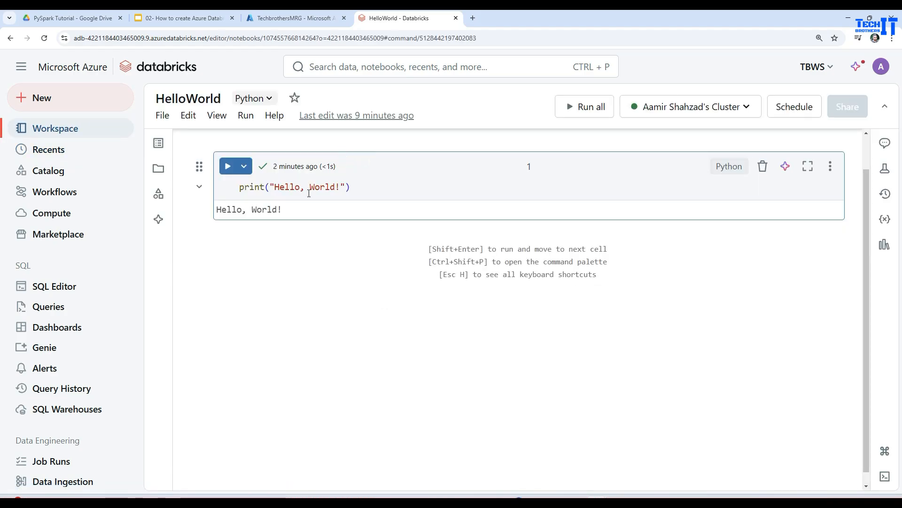
Step: Browse the workspace tree to the Users folder and open the user's own home folder
click(37, 133)
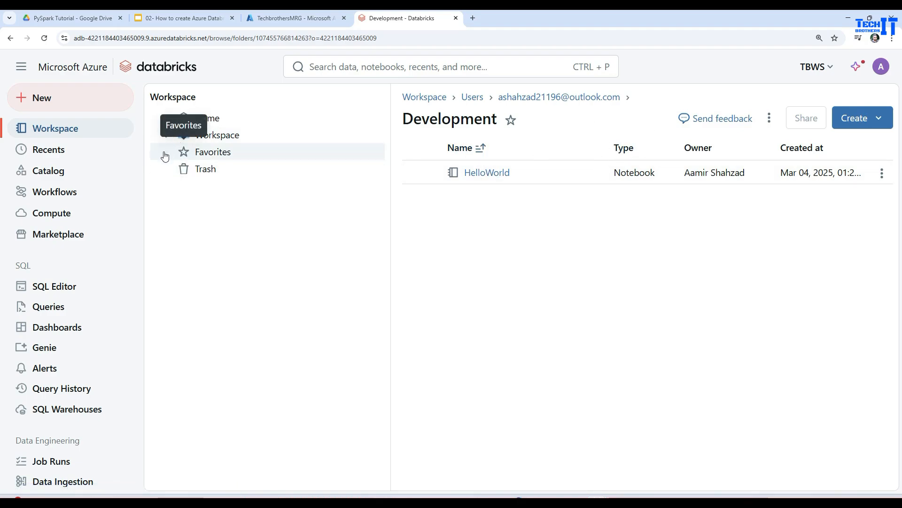
click(166, 135)
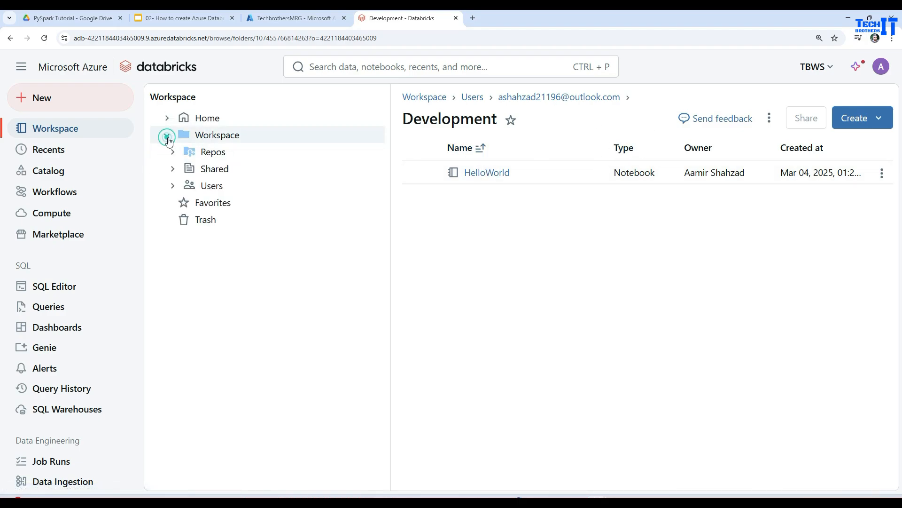
click(173, 186)
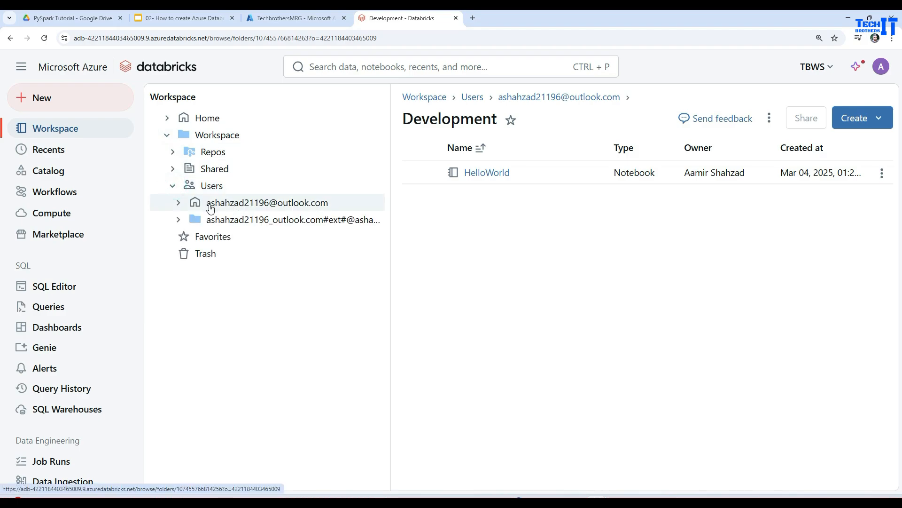
click(230, 202)
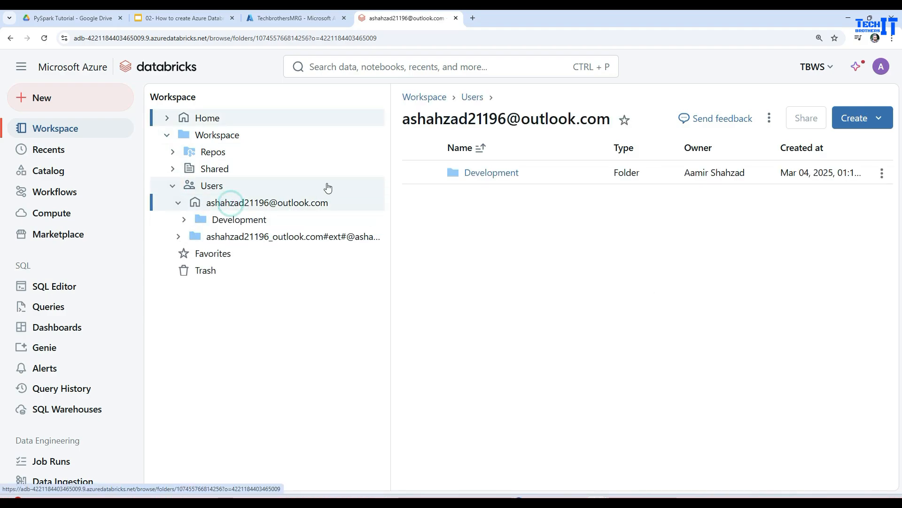
Step: Review the item types that can be created in the home folder and from the workspace-wide New options
click(852, 121)
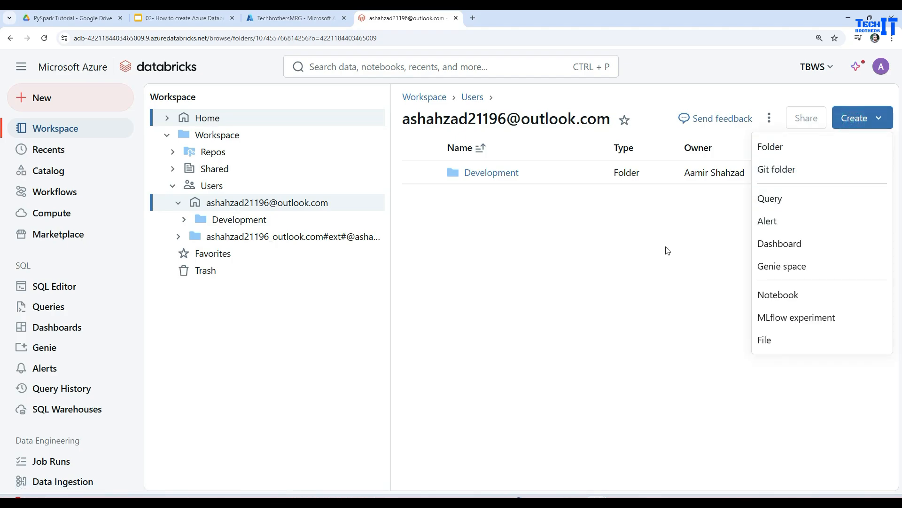
click(547, 278)
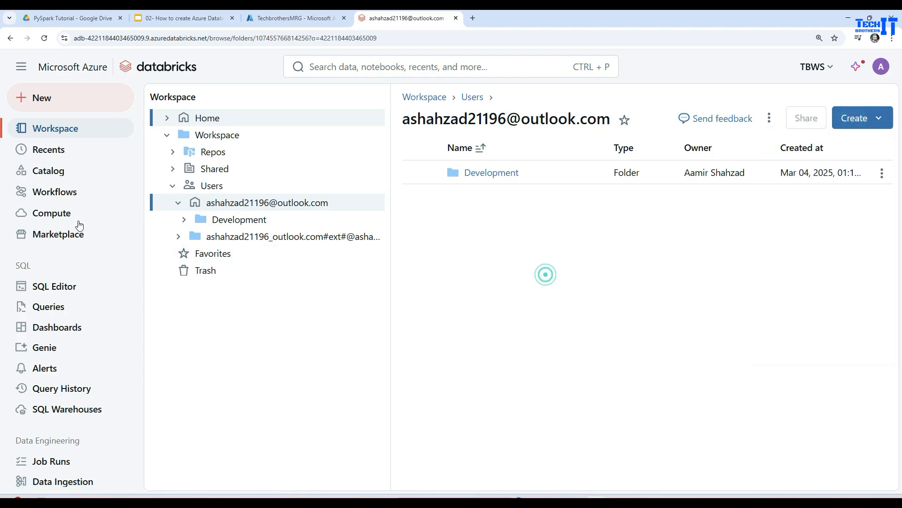
click(39, 109)
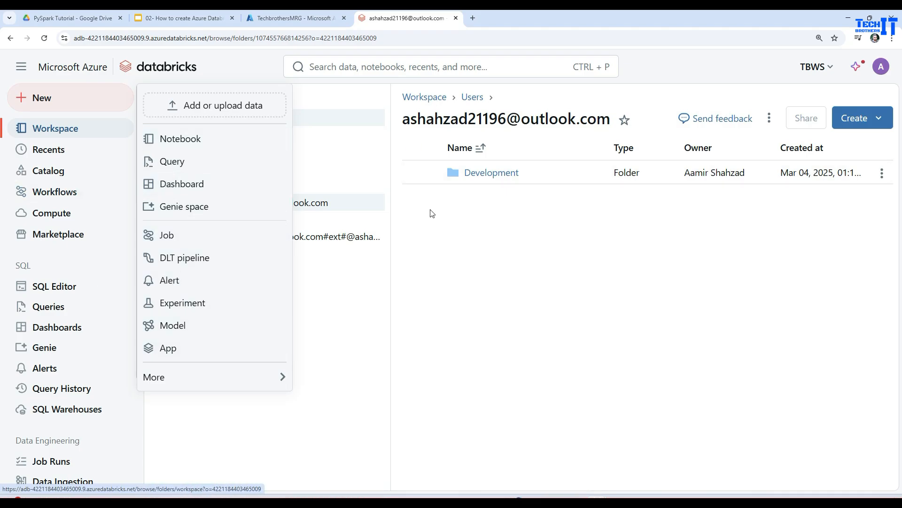
click(450, 241)
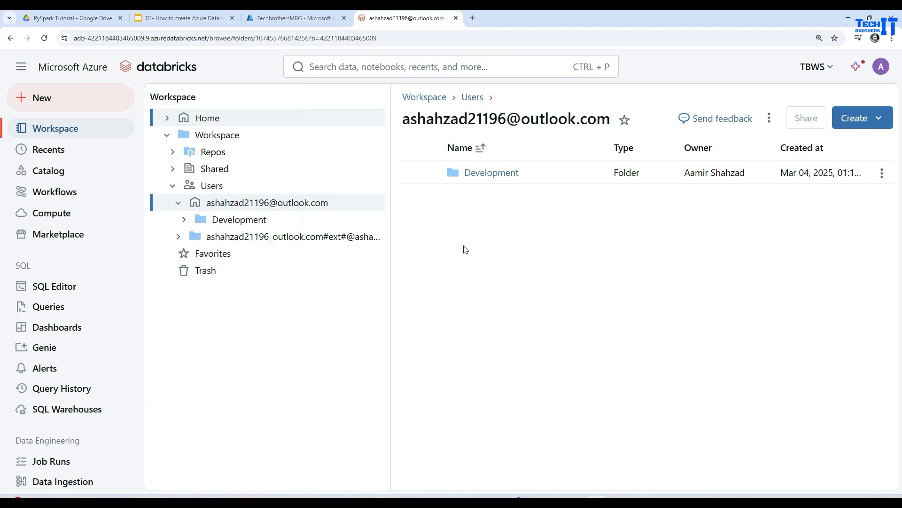